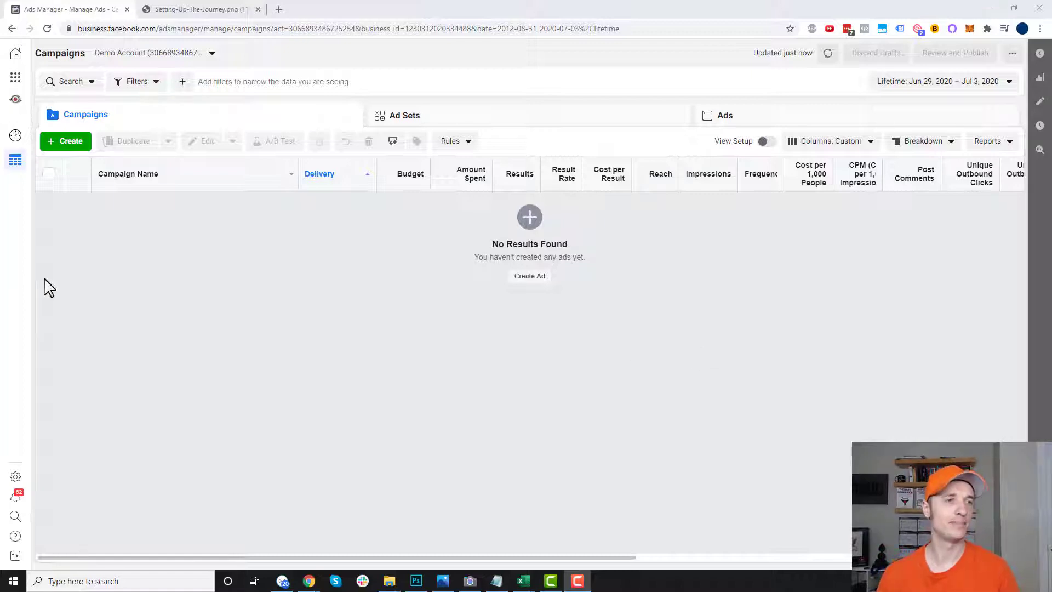
Go to the ad account's Audiences page and start a new custom audience with Website as its source.
click(15, 79)
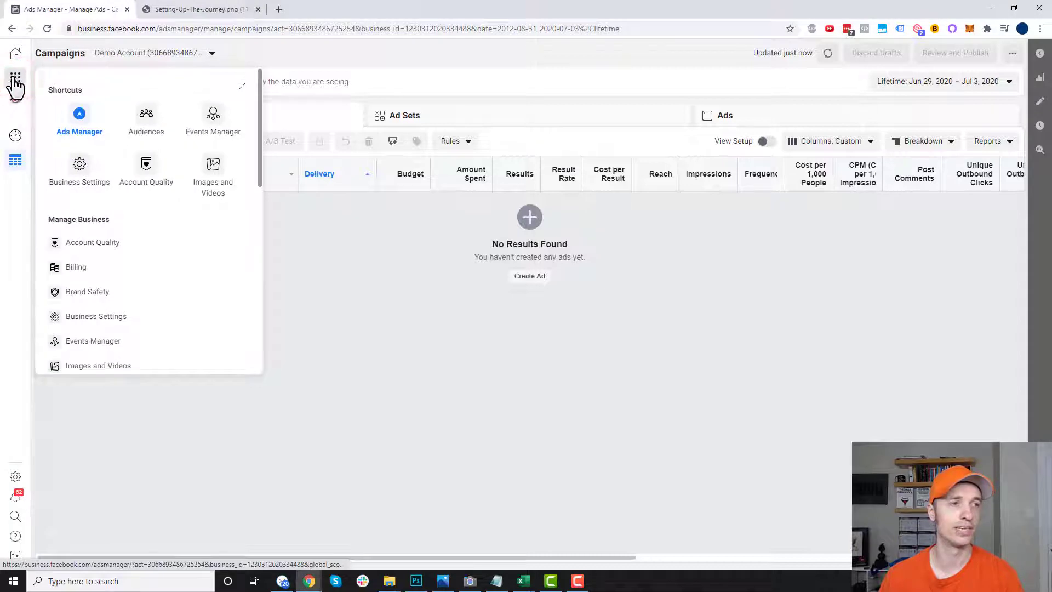
click(145, 123)
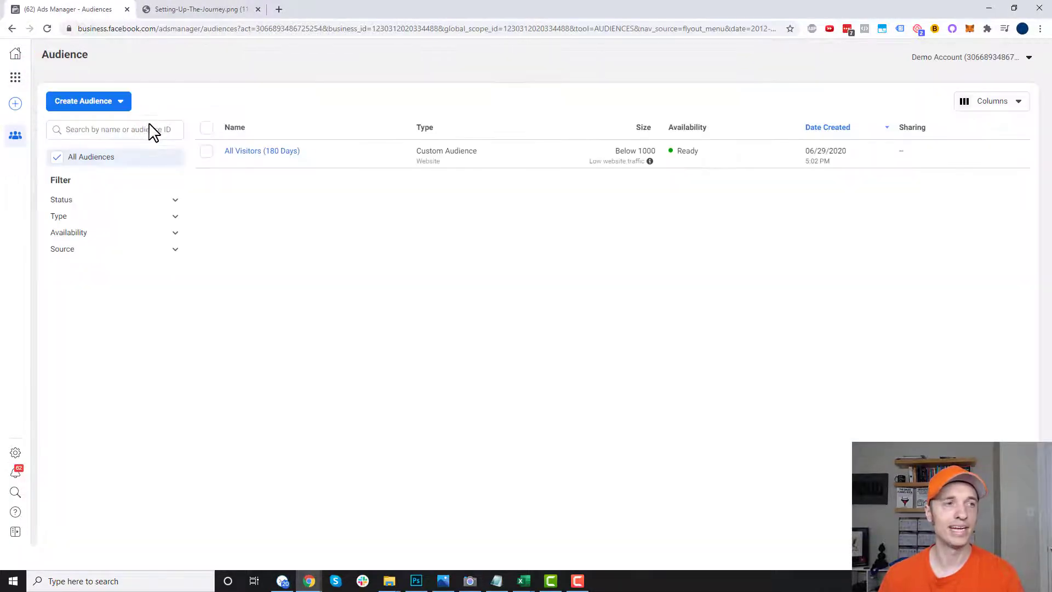
click(116, 104)
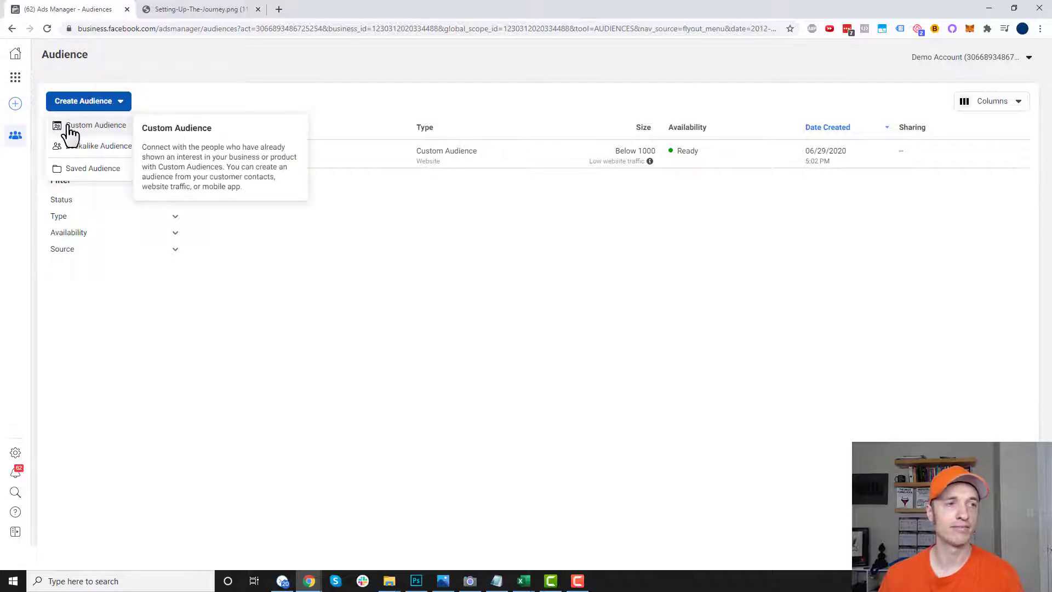
click(114, 127)
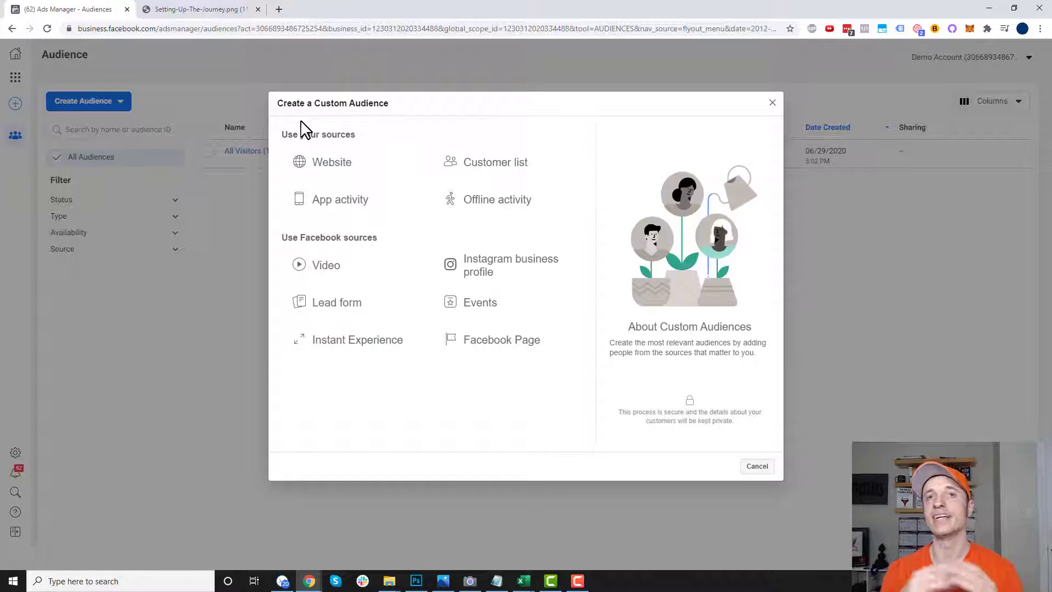
click(274, 146)
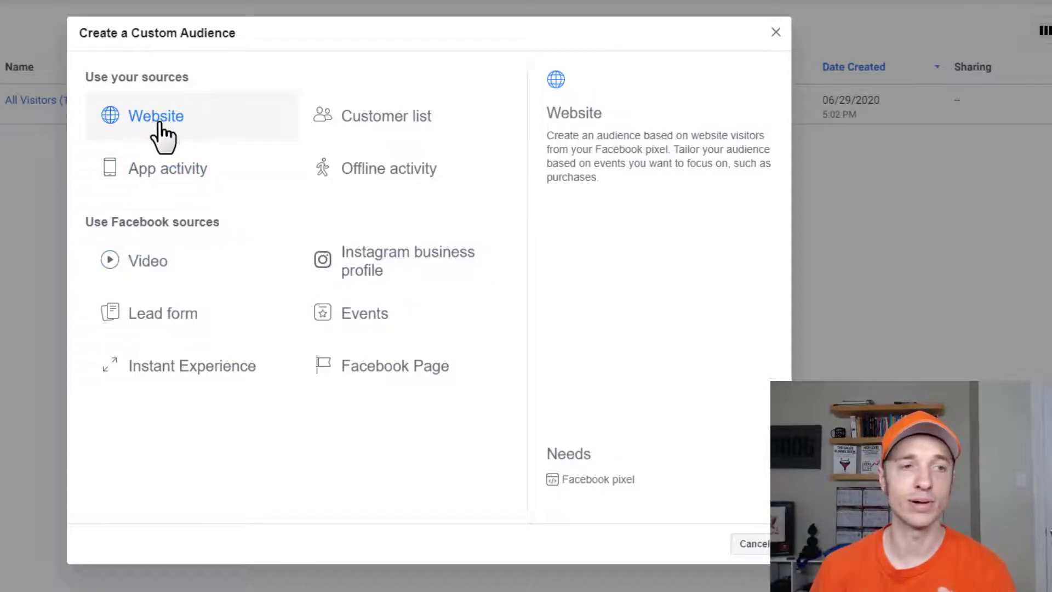
click(198, 134)
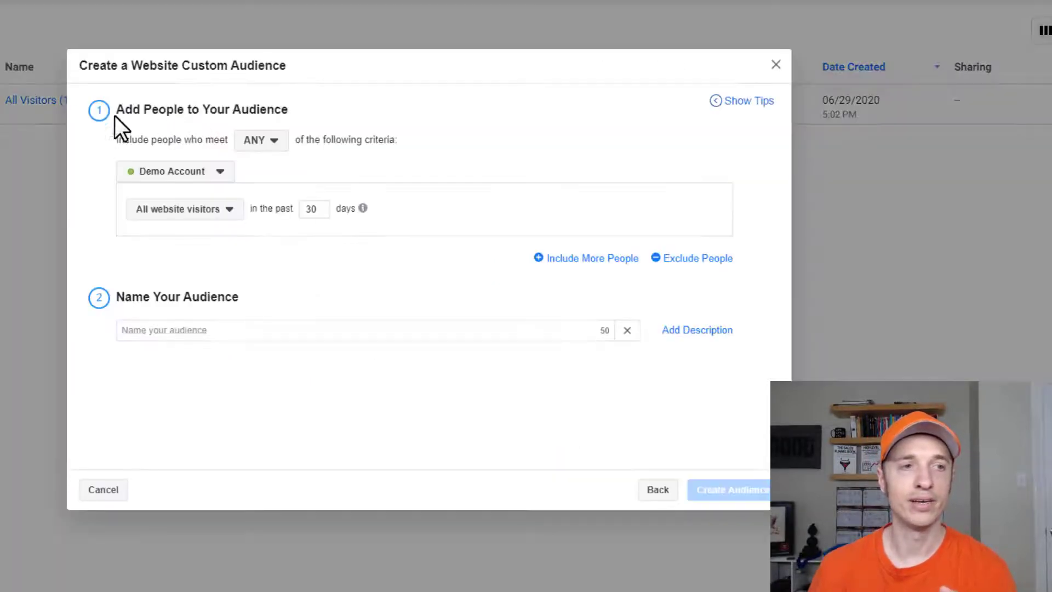
Create a custom audience of all website visitors in the past 30 days, named "Website Visitors (30 Days)".
drag(152, 110, 306, 117)
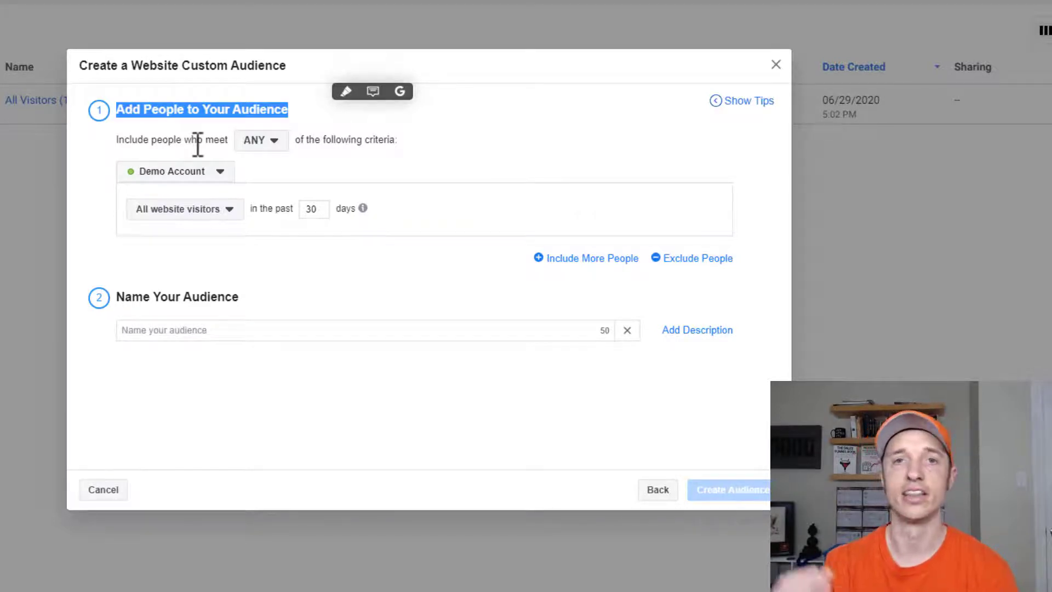
click(225, 109)
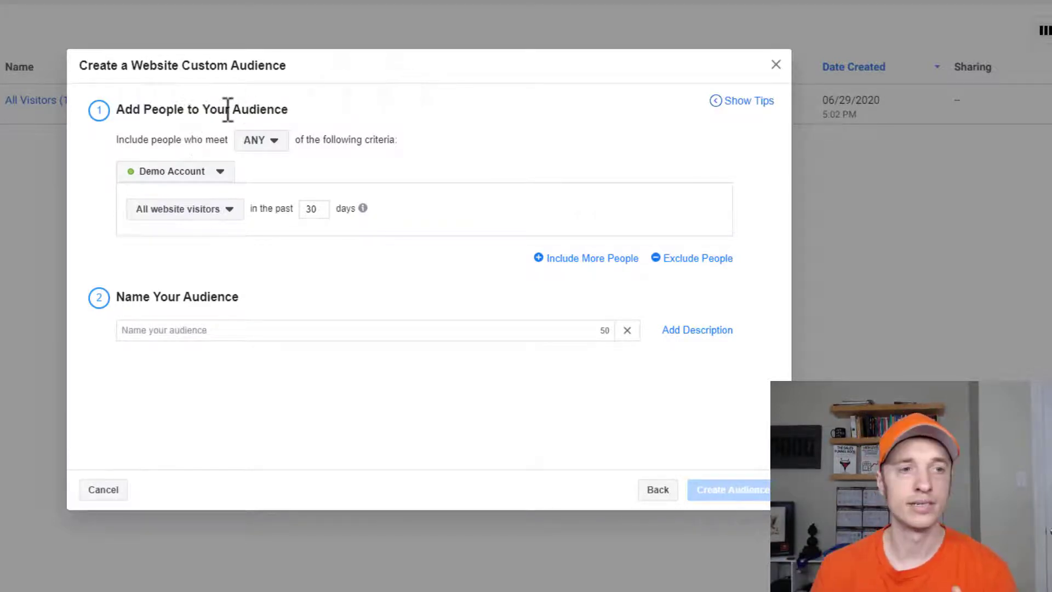
click(211, 211)
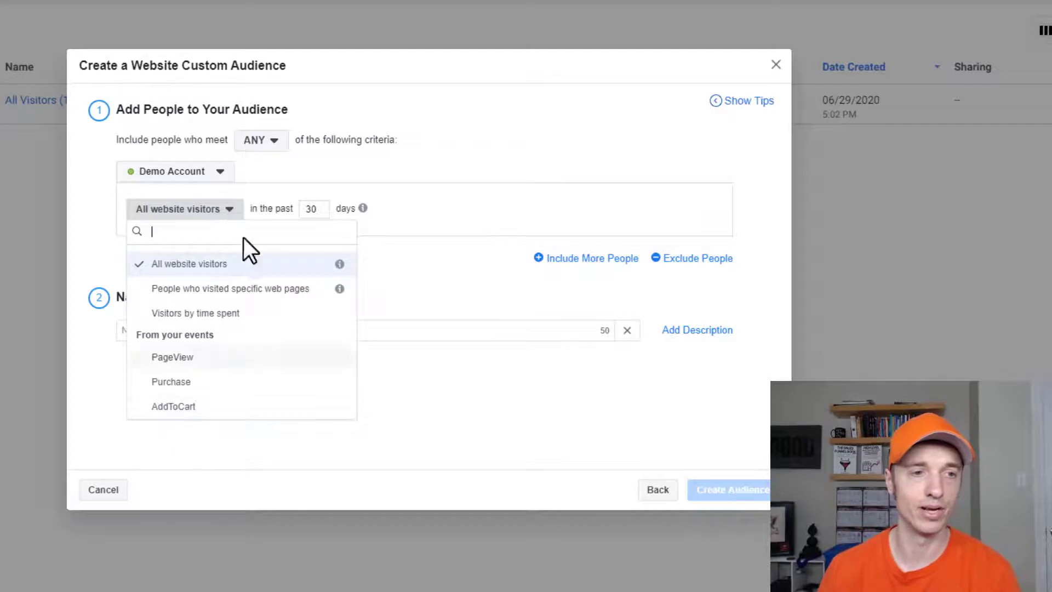
click(218, 265)
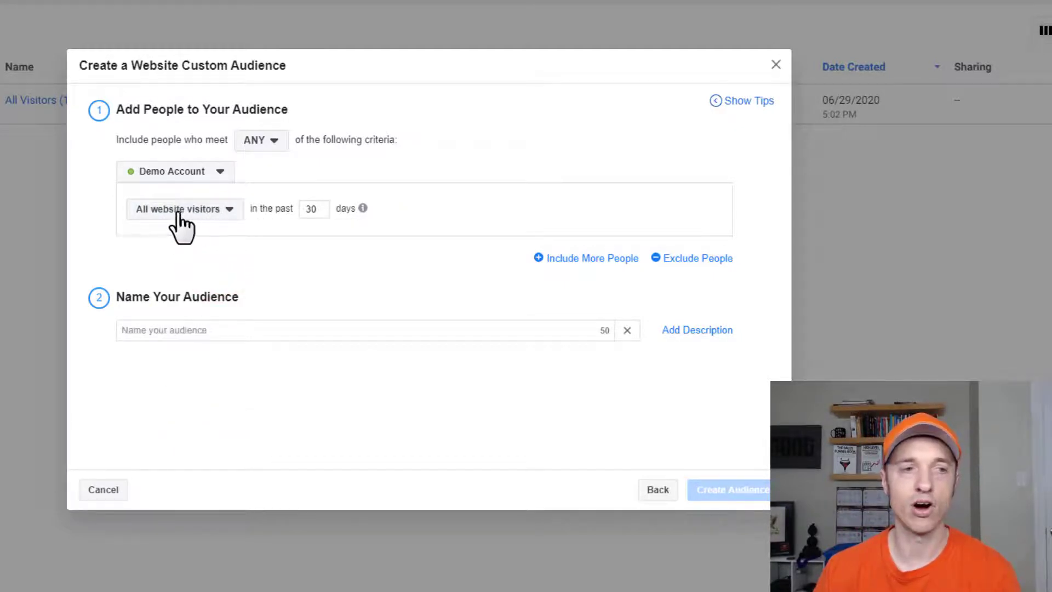
click(333, 326)
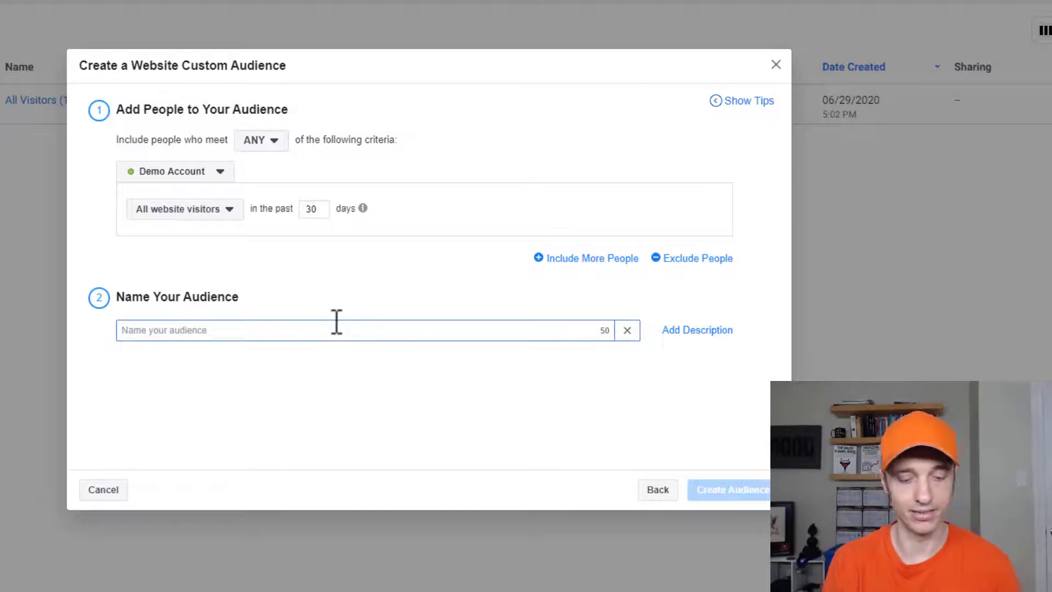
text(Website Visitors (30 Days)
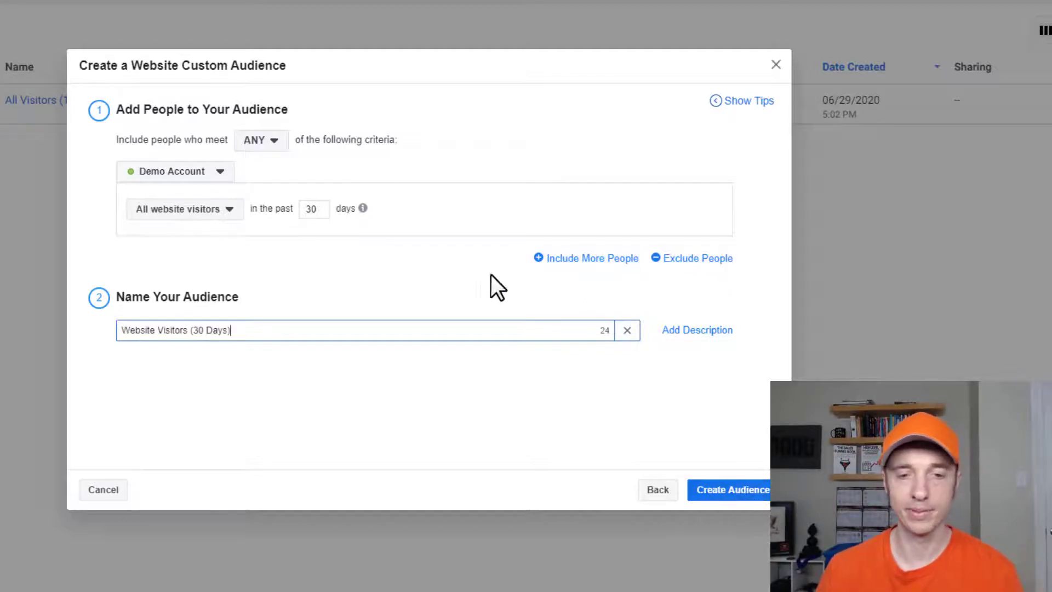
click(745, 490)
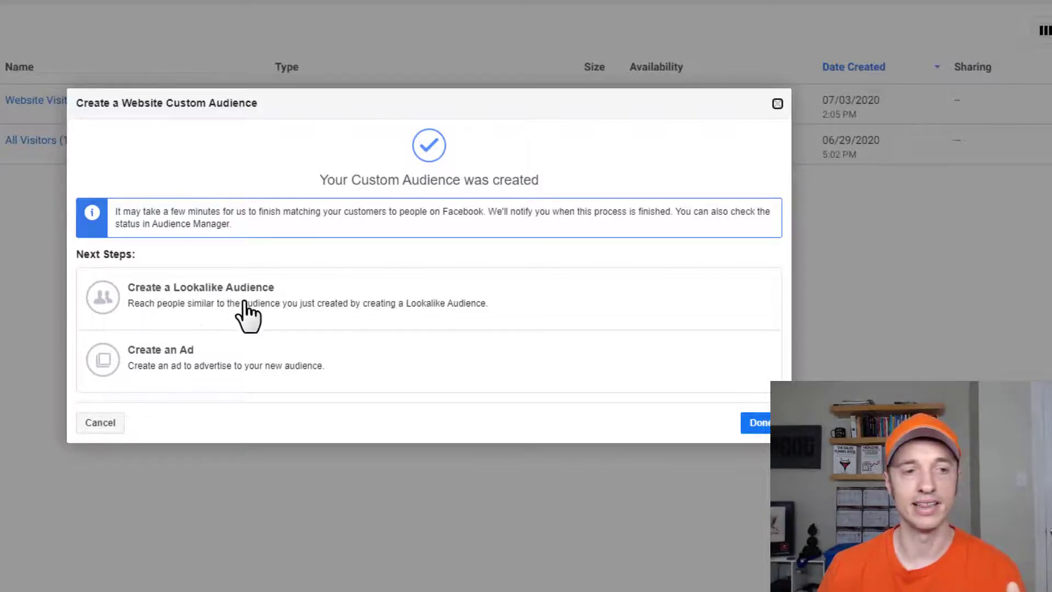
click(764, 425)
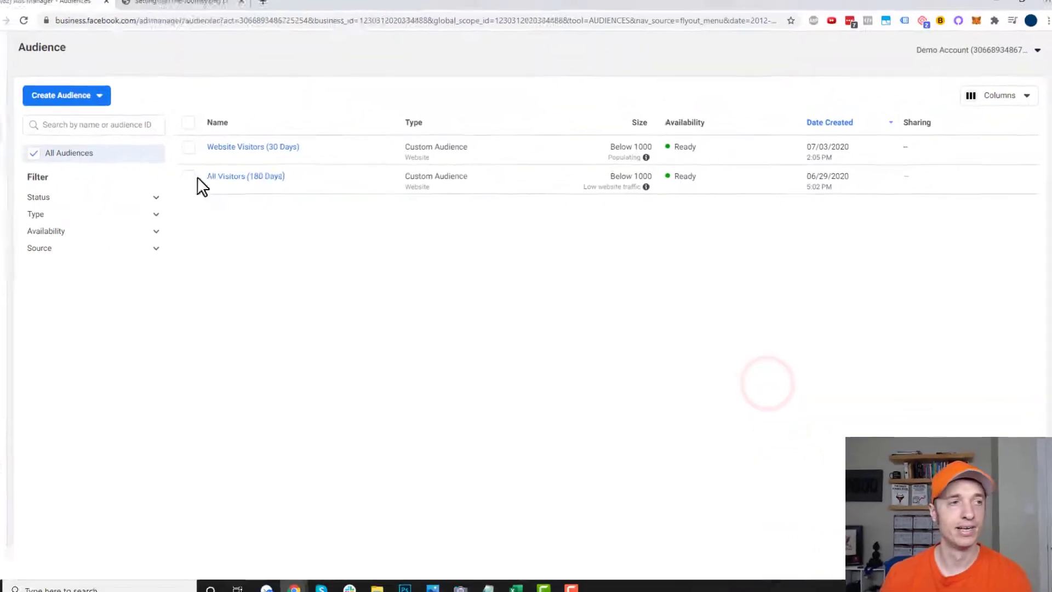
Start another custom audience with Customer list as its source.
click(123, 104)
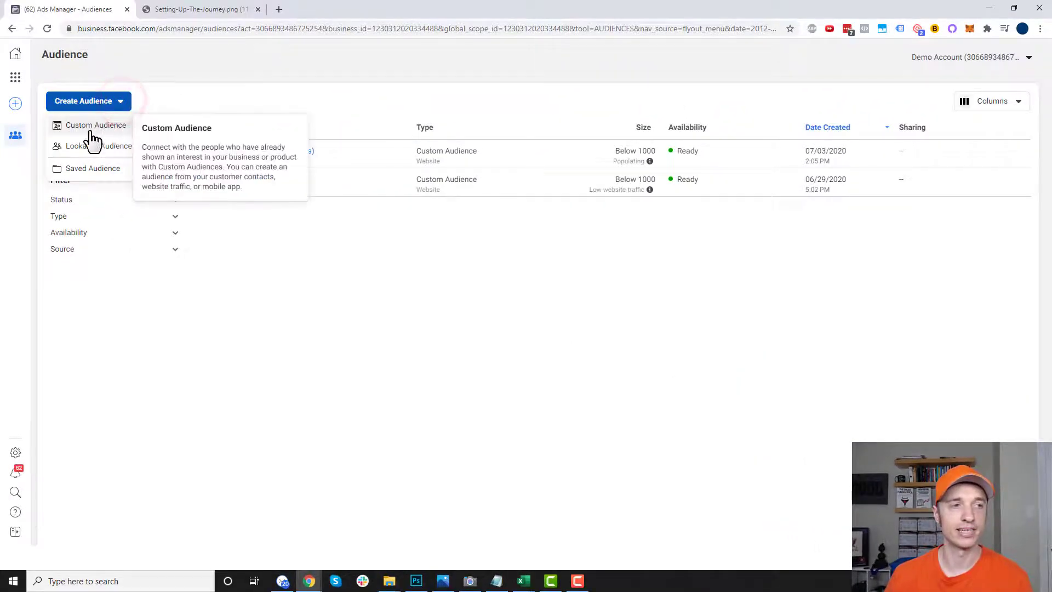
click(105, 131)
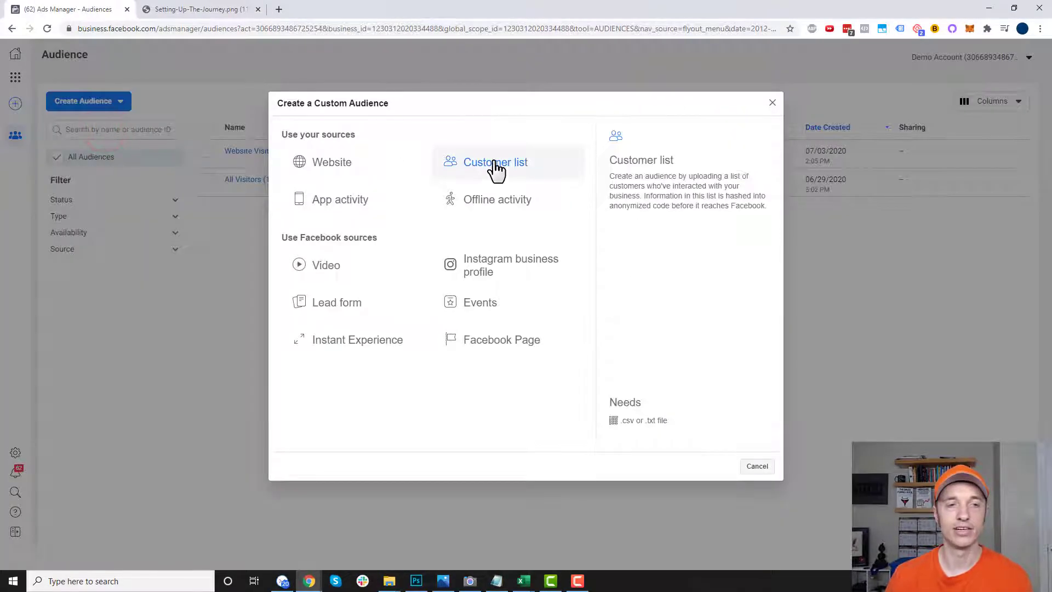
click(540, 171)
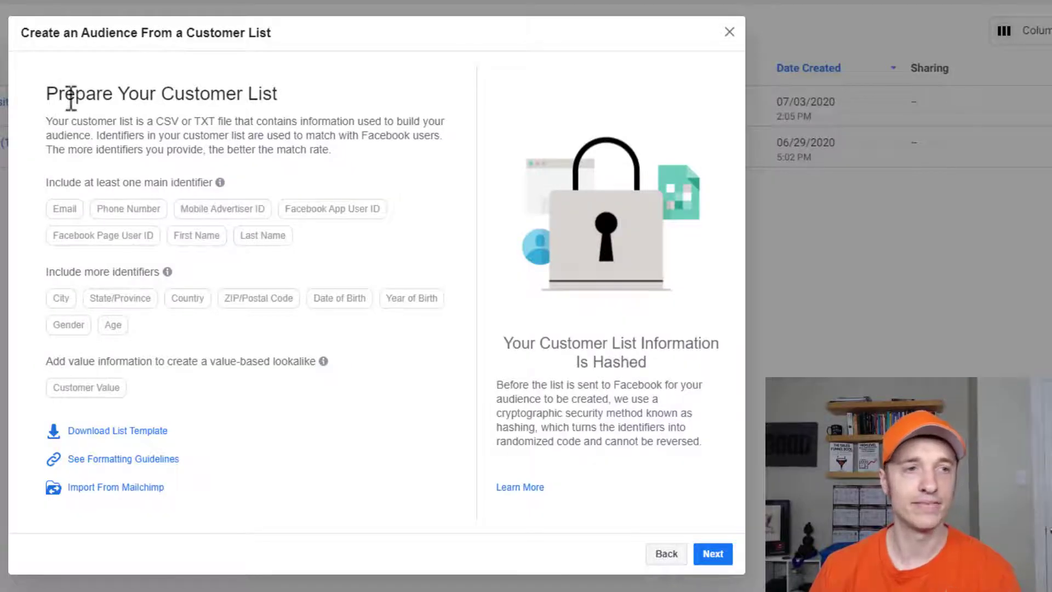
Examine the customer list requirements, including main identifiers, additional identifiers and customer value information for value-based lookalikes.
drag(75, 95, 338, 100)
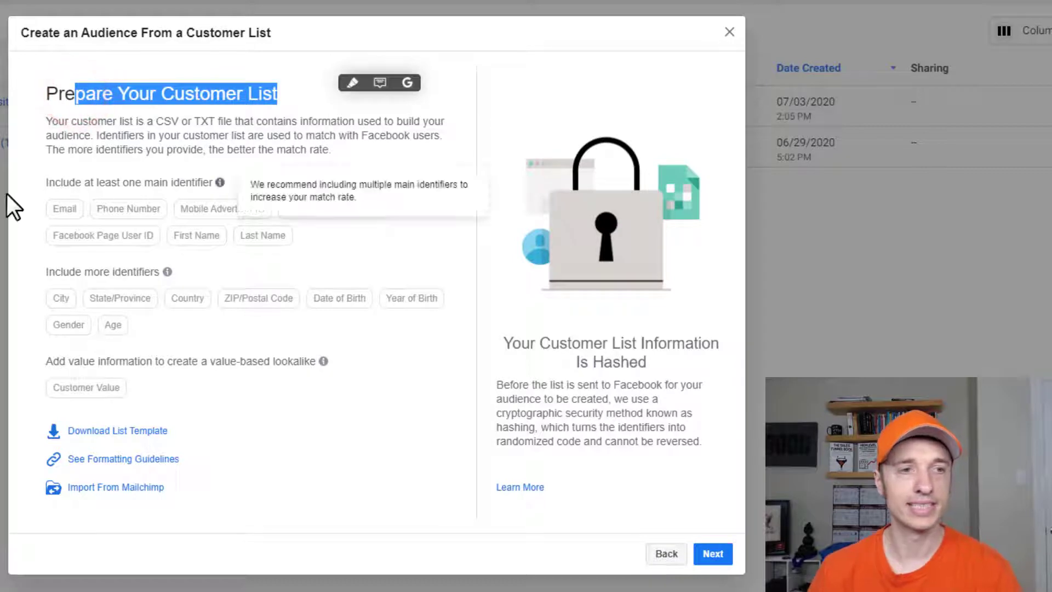
drag(48, 182, 207, 198)
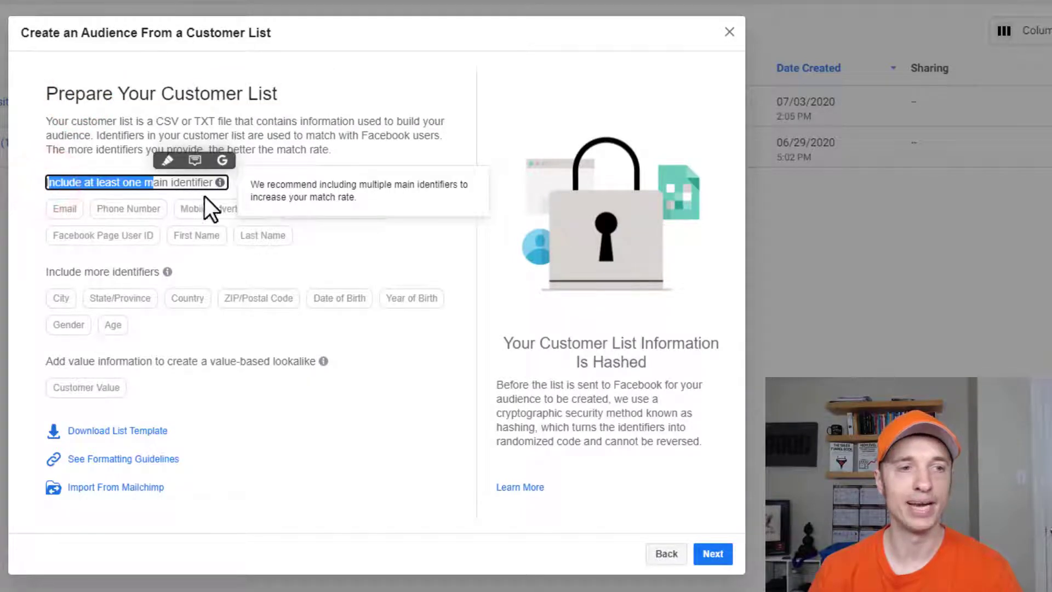
click(26, 202)
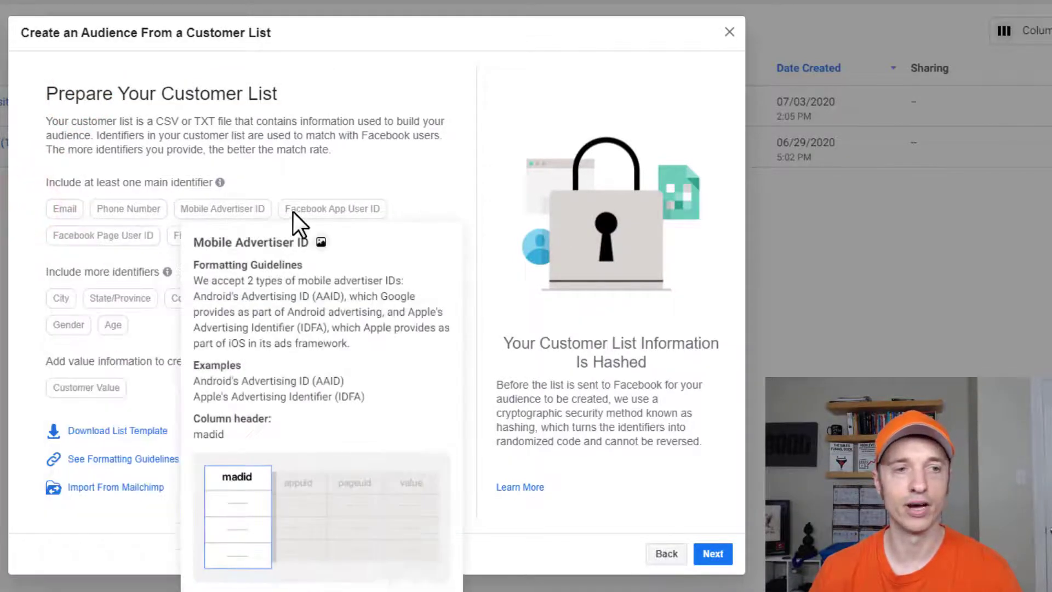
mouse_move(216, 206)
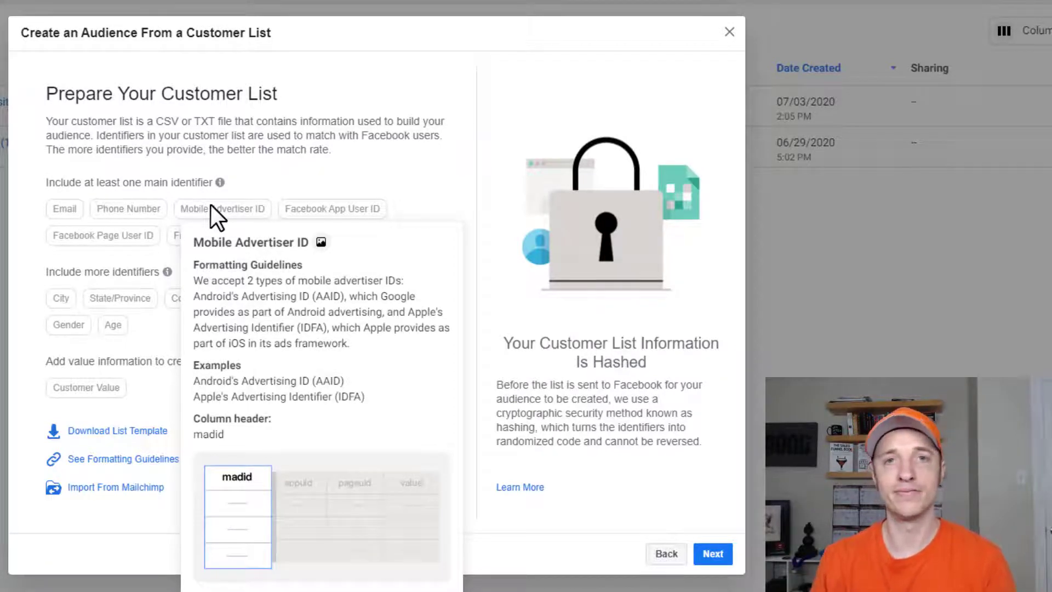
mouse_move(71, 211)
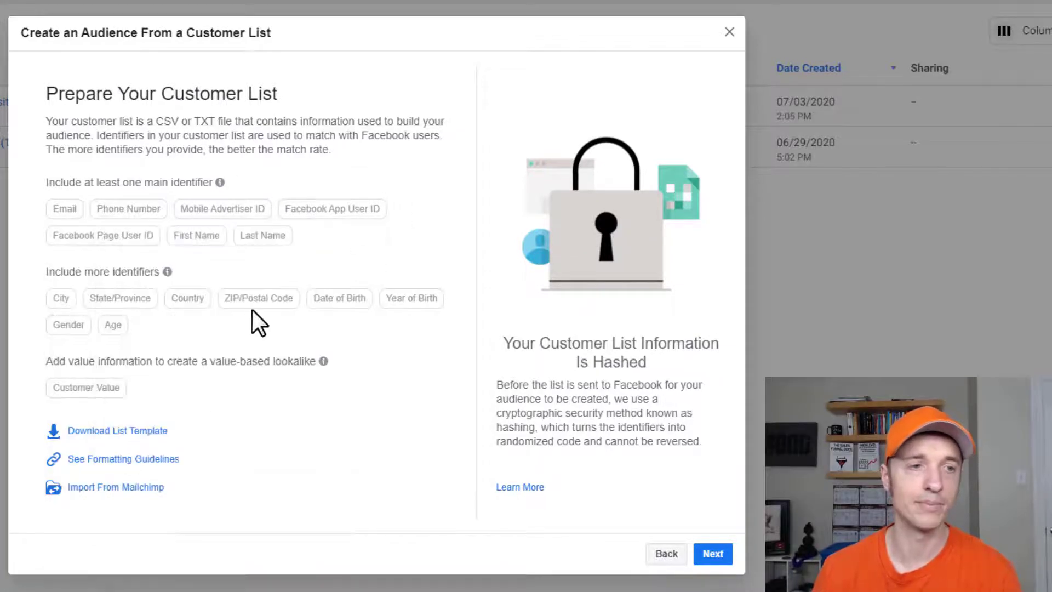
mouse_move(167, 272)
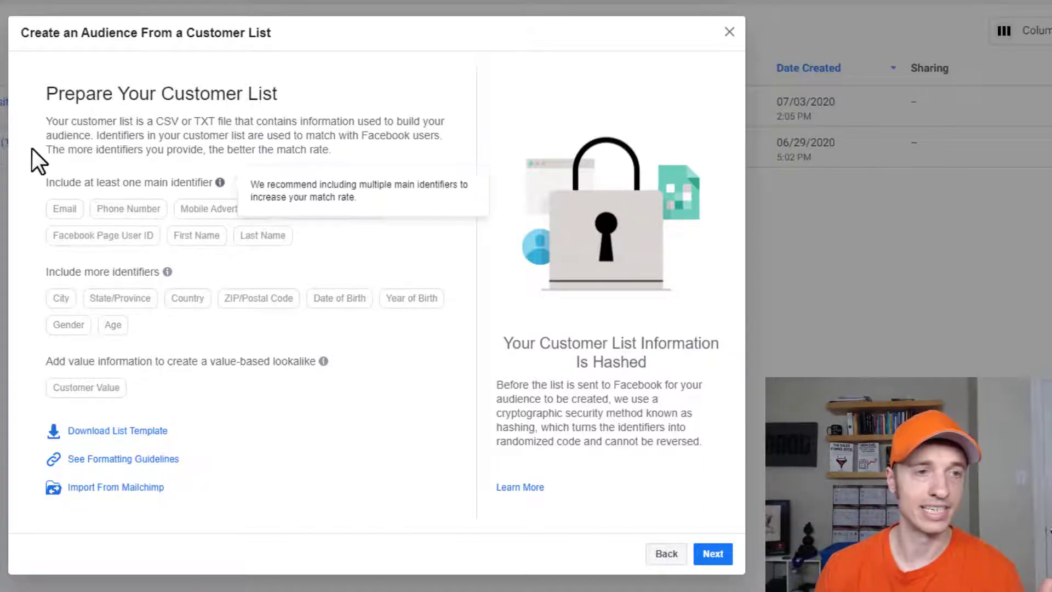
drag(46, 149, 344, 150)
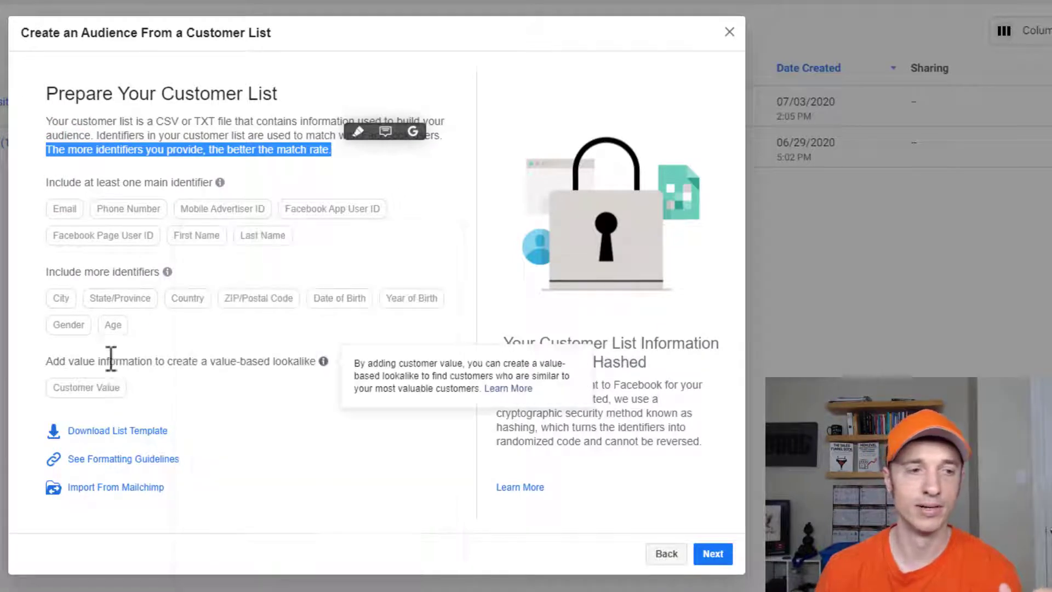
click(75, 342)
drag(62, 363, 311, 361)
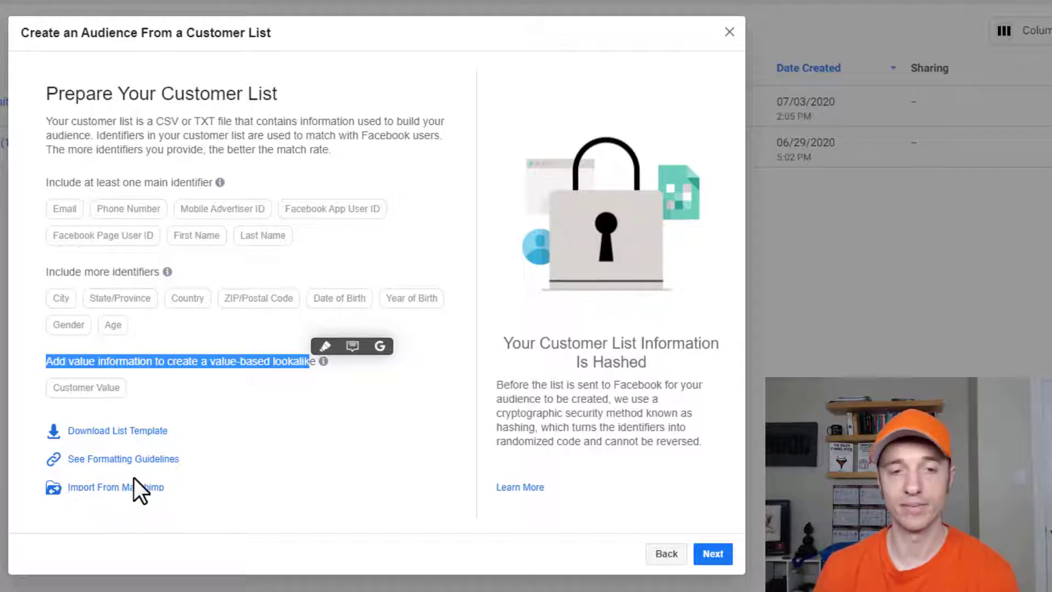
Specify that the customer list includes a customer value column and accept the terms for value-based custom audiences.
click(717, 555)
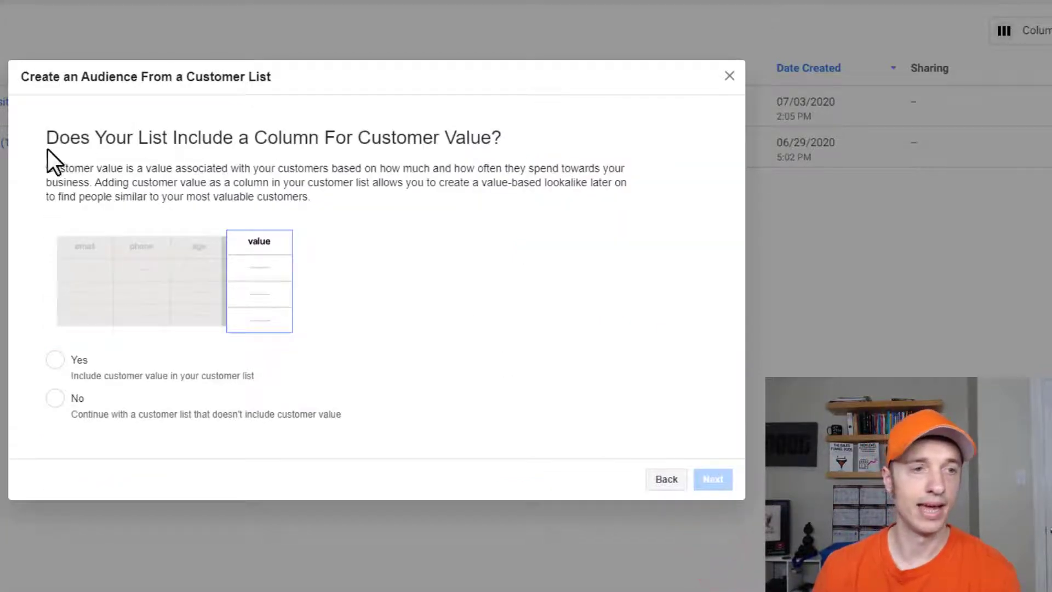
drag(69, 142, 493, 144)
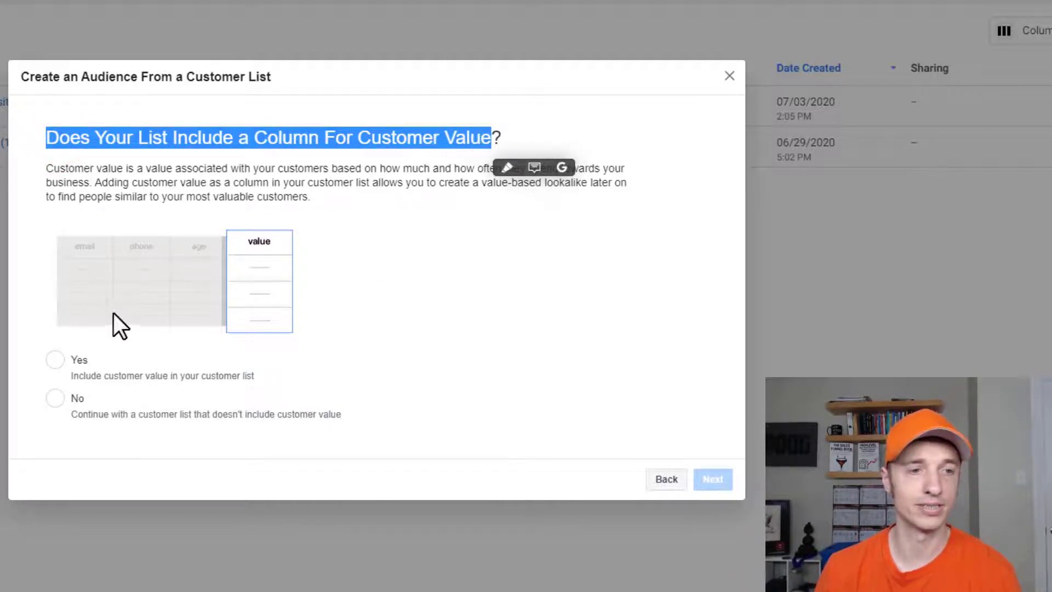
click(54, 360)
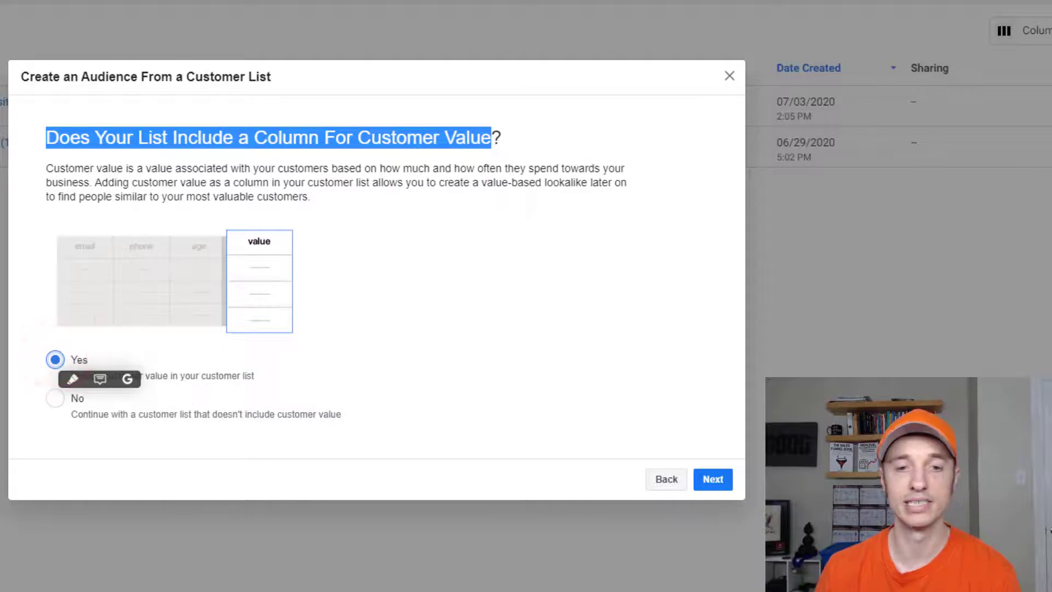
click(714, 480)
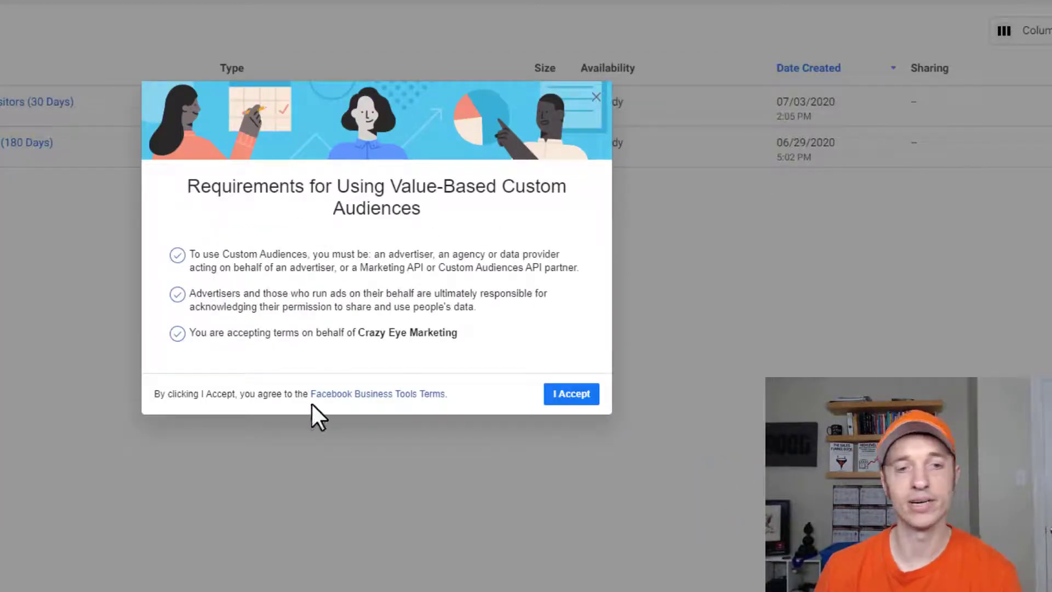
click(579, 401)
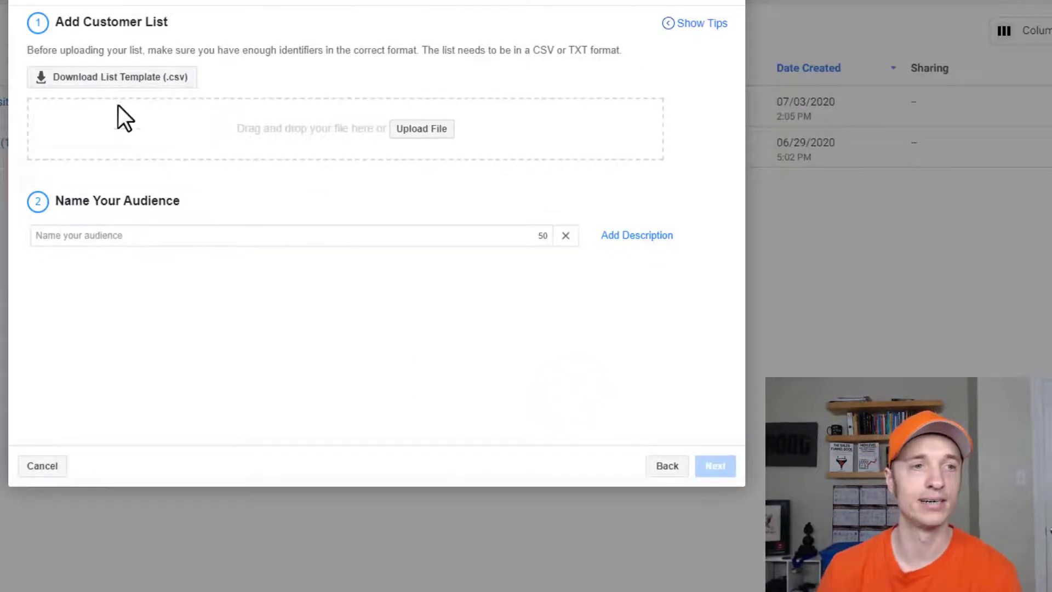
Upload the customer list file "g- CEM LTV thru 13JUN2020.csv".
click(416, 129)
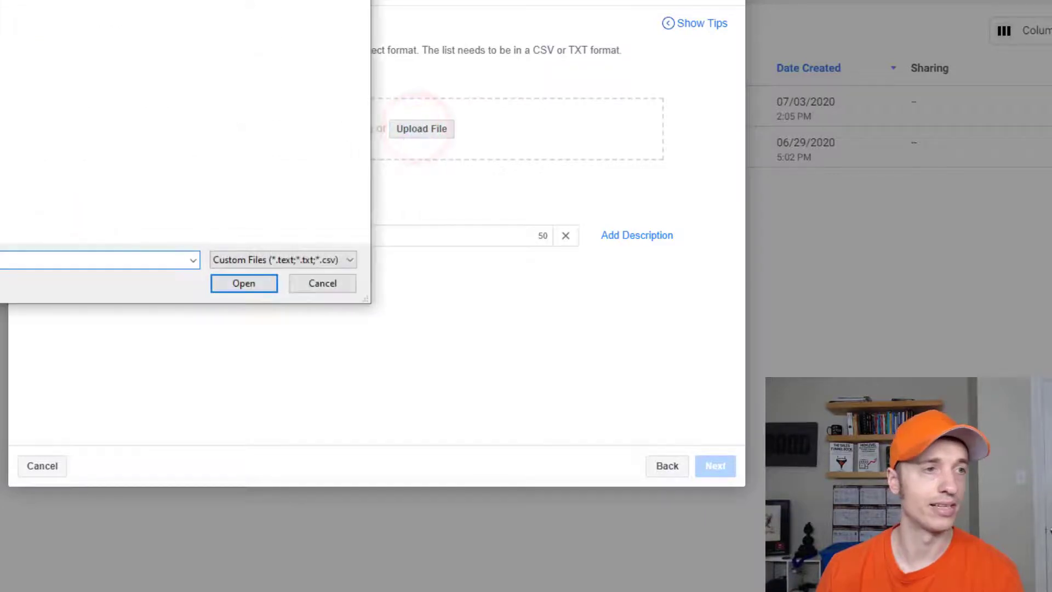
double_click(2, 164)
drag(43, 204, 334, 261)
click(333, 261)
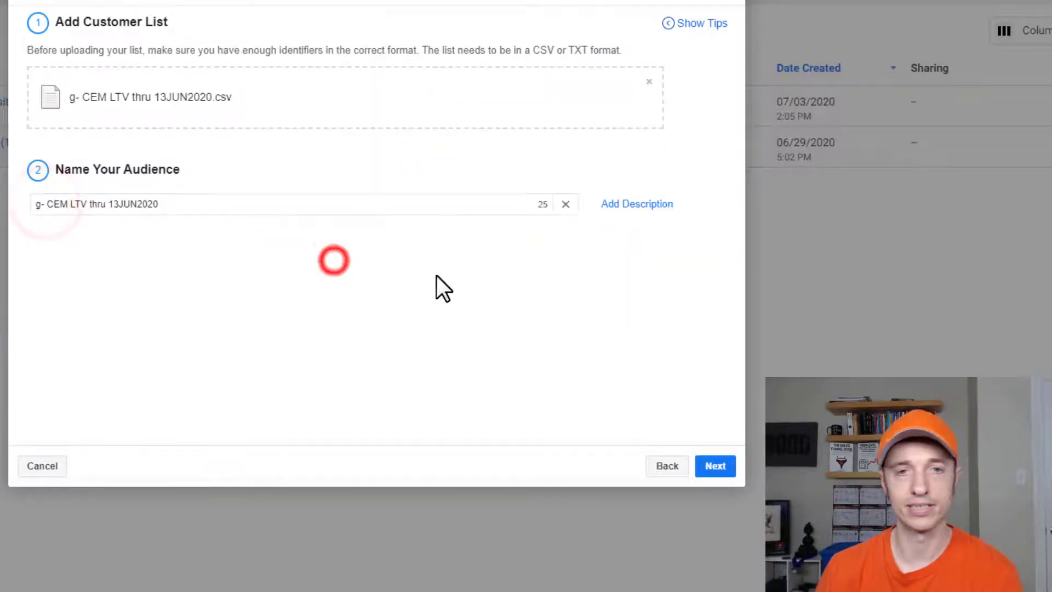
Continue to the customer value settings and choose the LTV column as the customer value.
click(718, 470)
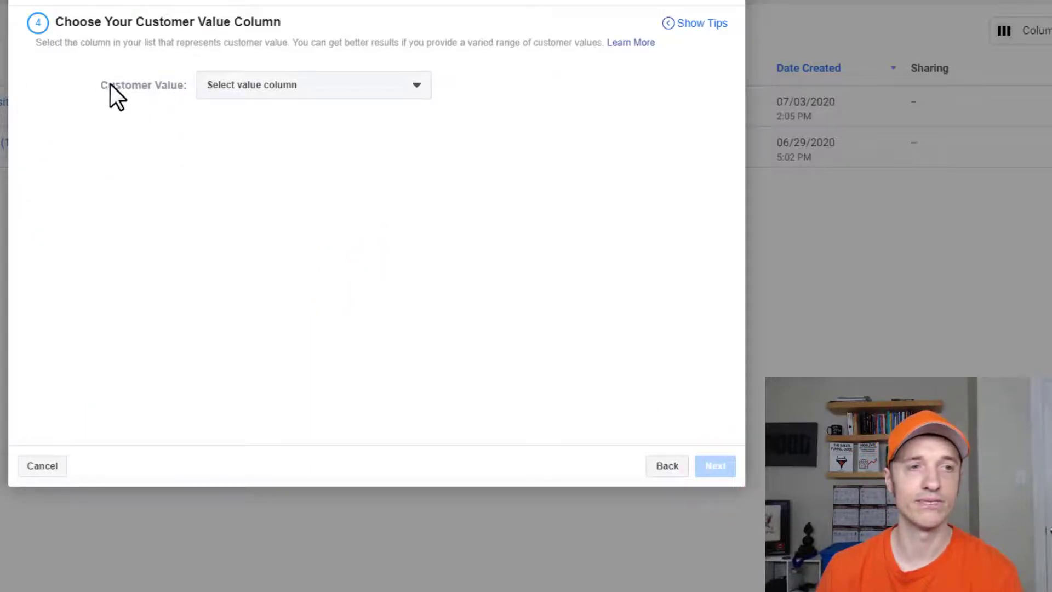
click(376, 87)
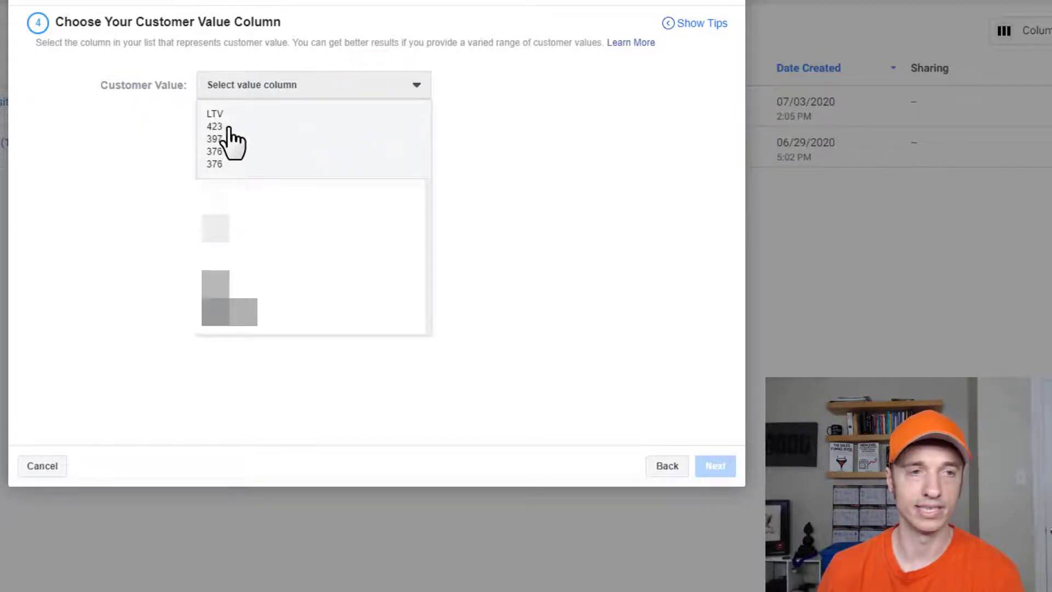
click(244, 135)
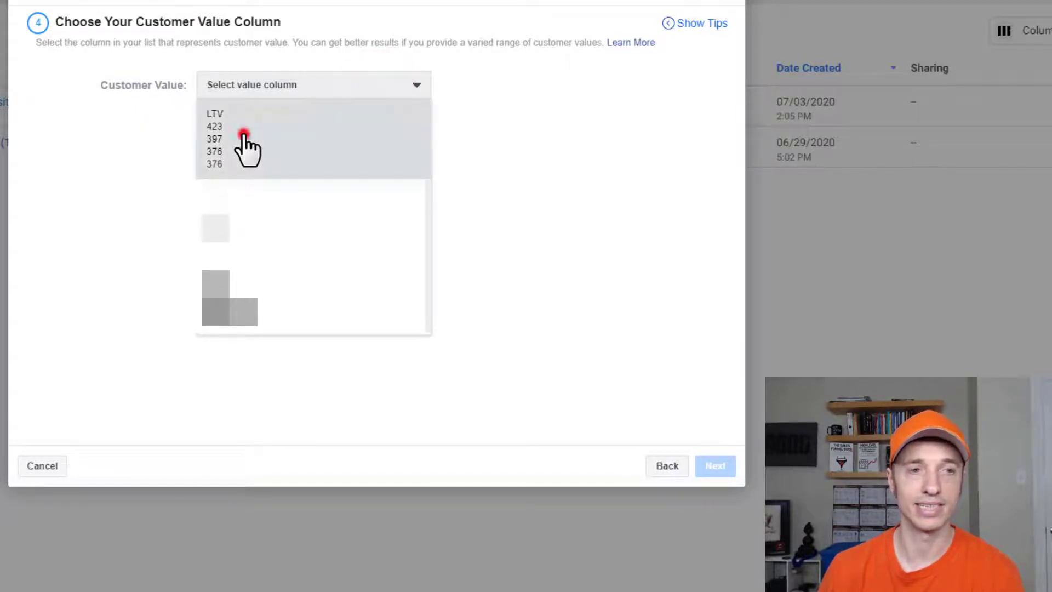
Continue to identifier mapping and map the first two columns that need action to First Name and Last Name.
click(715, 467)
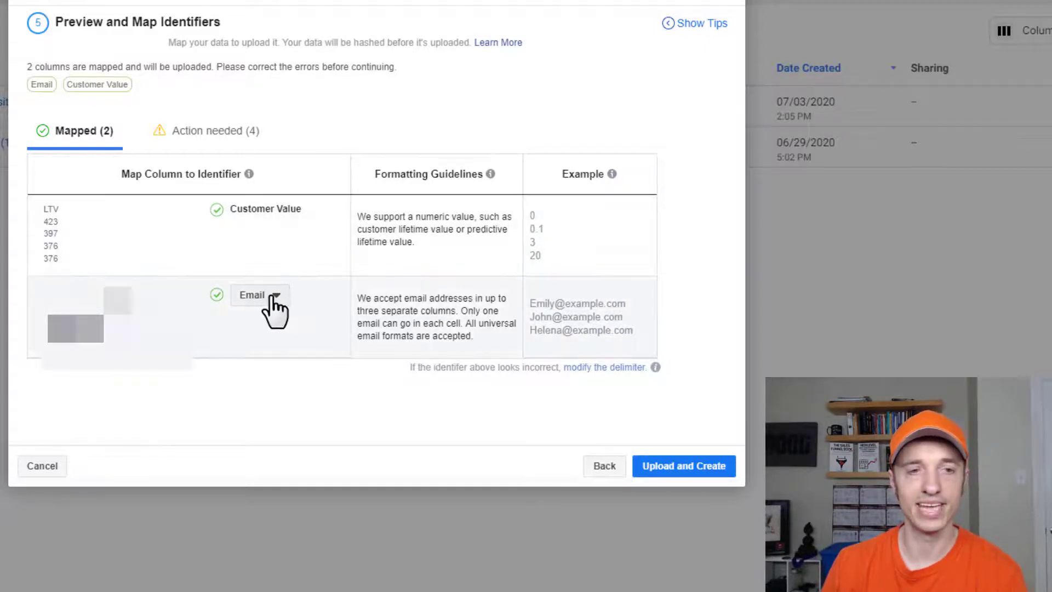
click(223, 132)
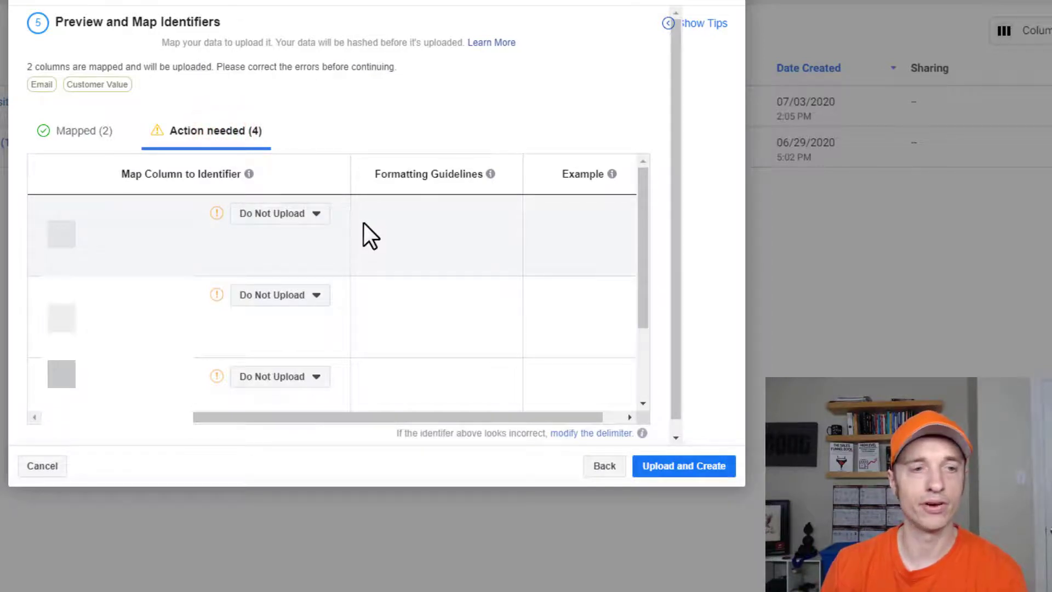
click(303, 217)
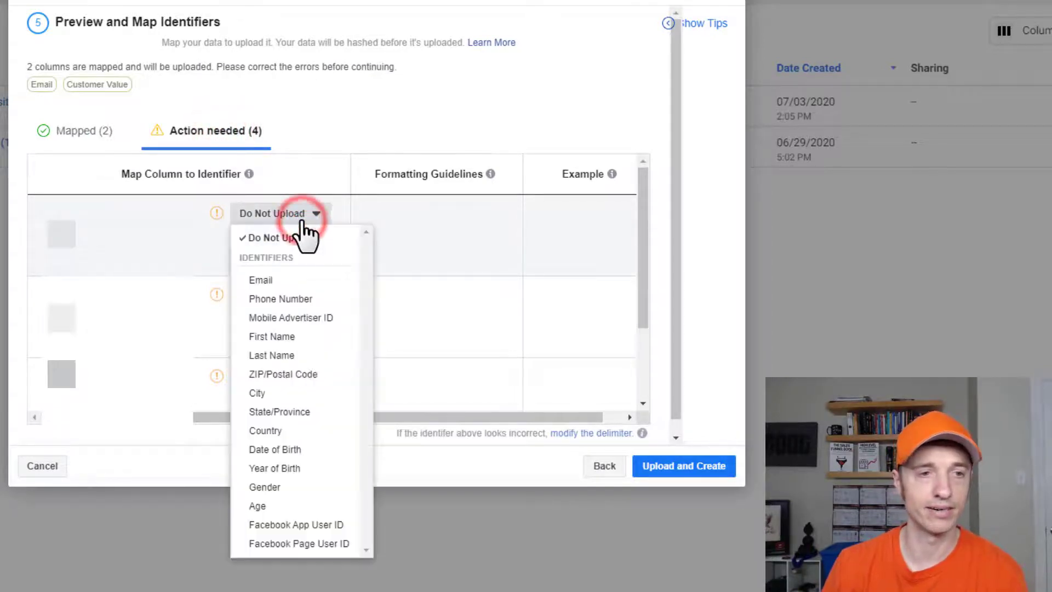
click(306, 336)
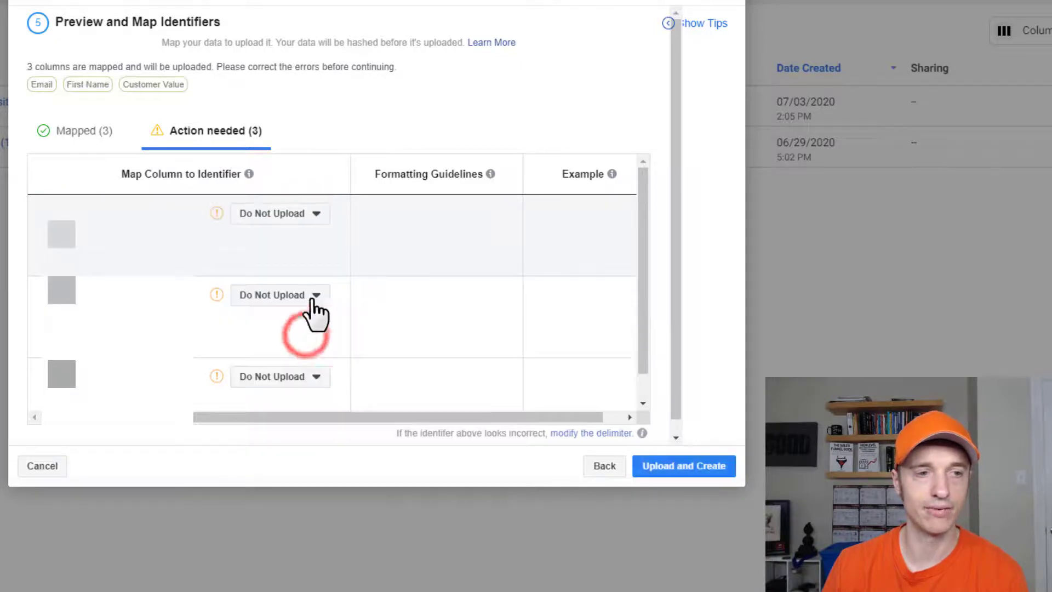
click(316, 217)
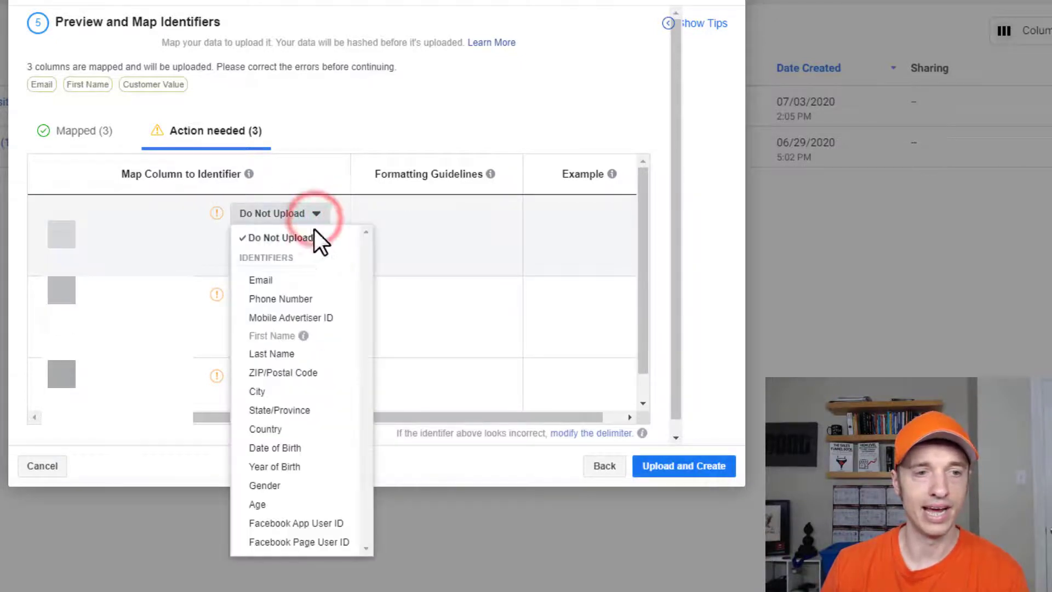
click(296, 354)
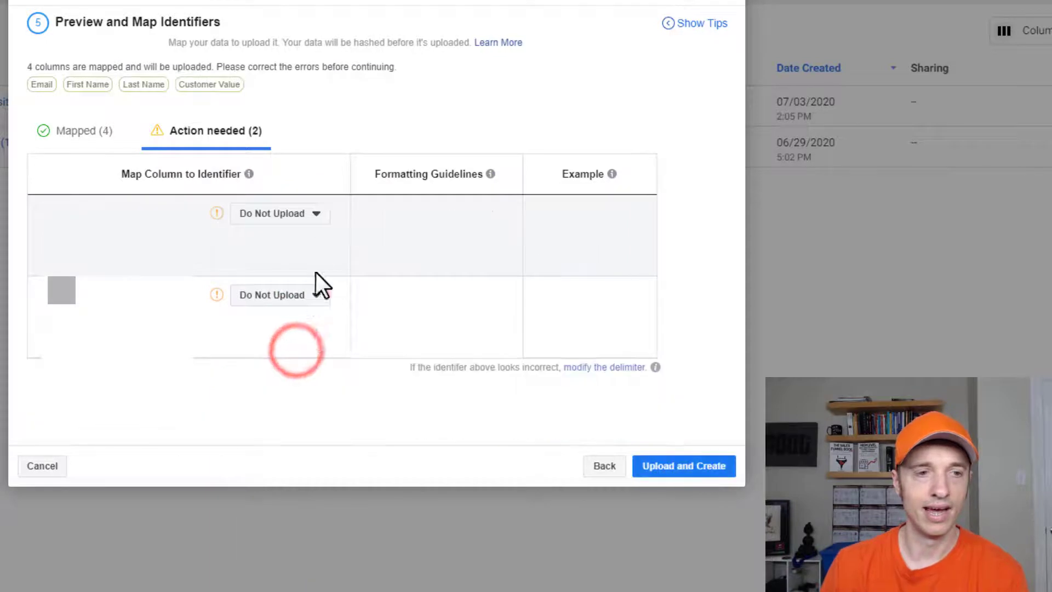
Map the two remaining customer list columns to State/Province and ZIP/Postal Code.
click(315, 214)
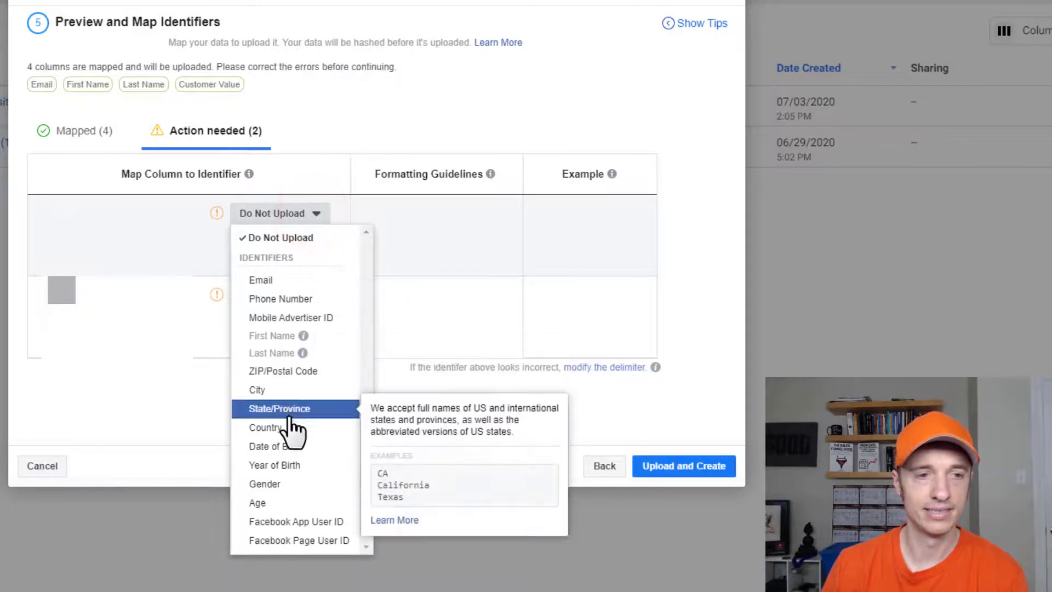
click(289, 410)
click(313, 211)
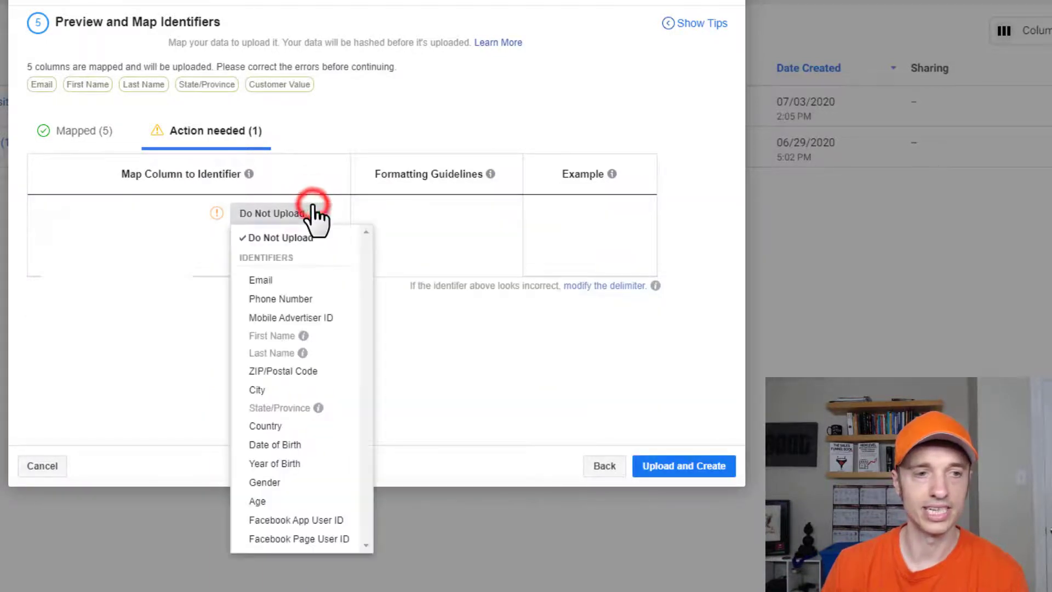
click(301, 369)
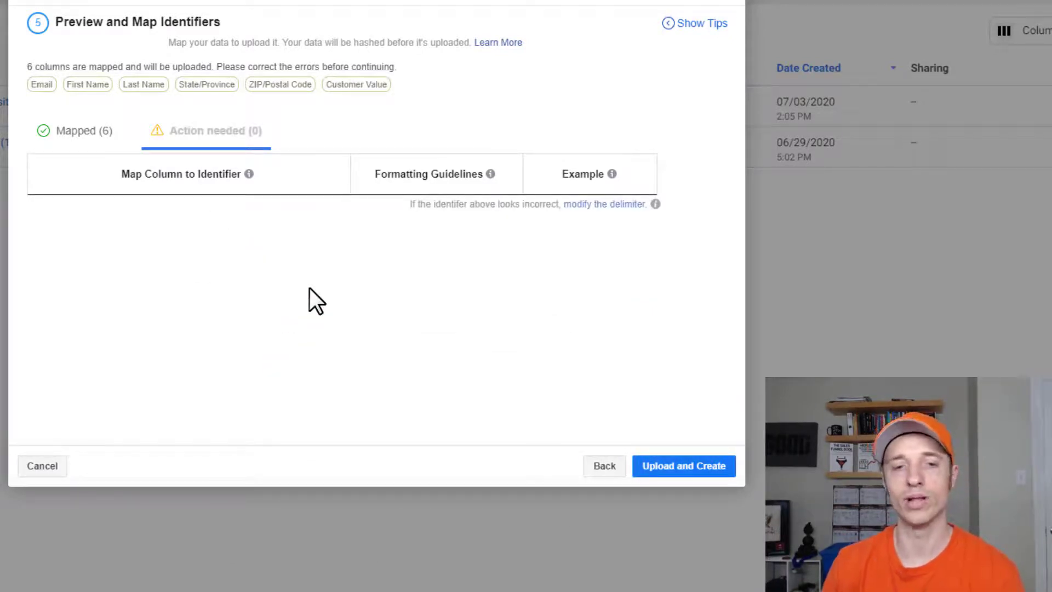
Upload the mapped list to create the customer list audience, check the tips for improving the file, and return to the audience list.
click(680, 471)
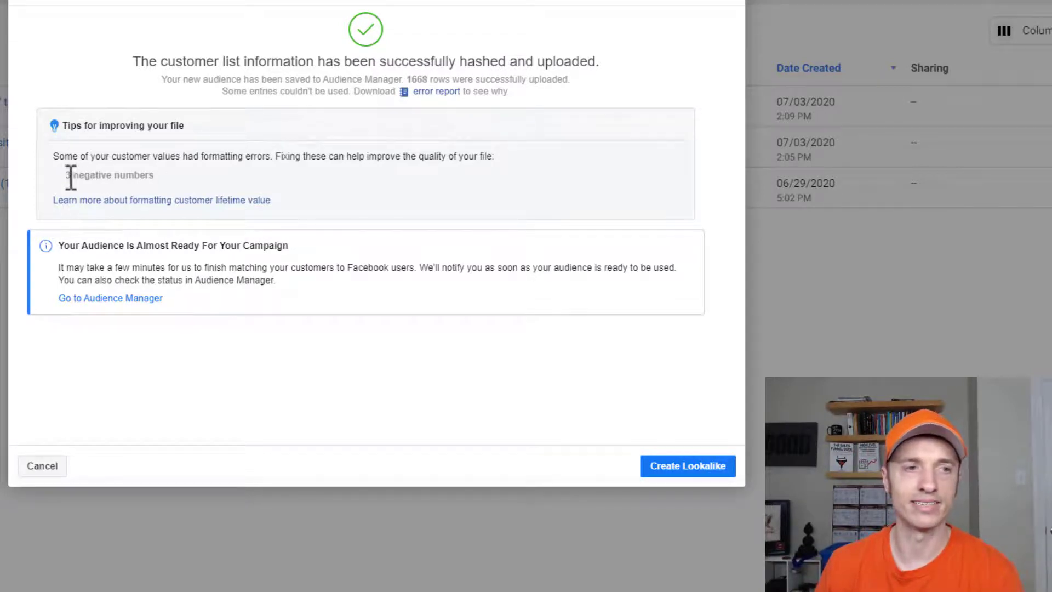
drag(65, 176, 164, 181)
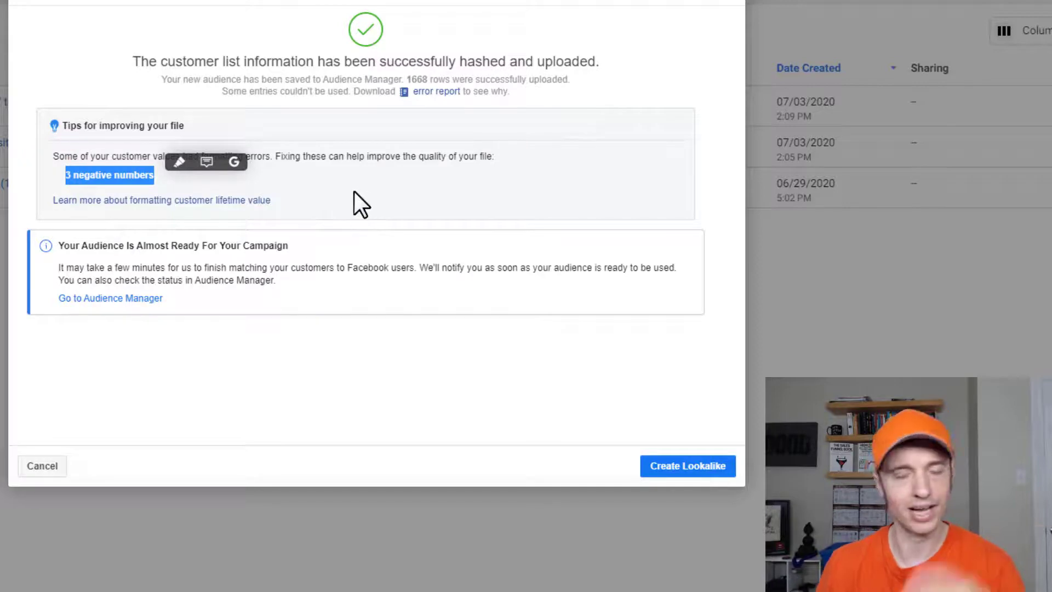
click(113, 176)
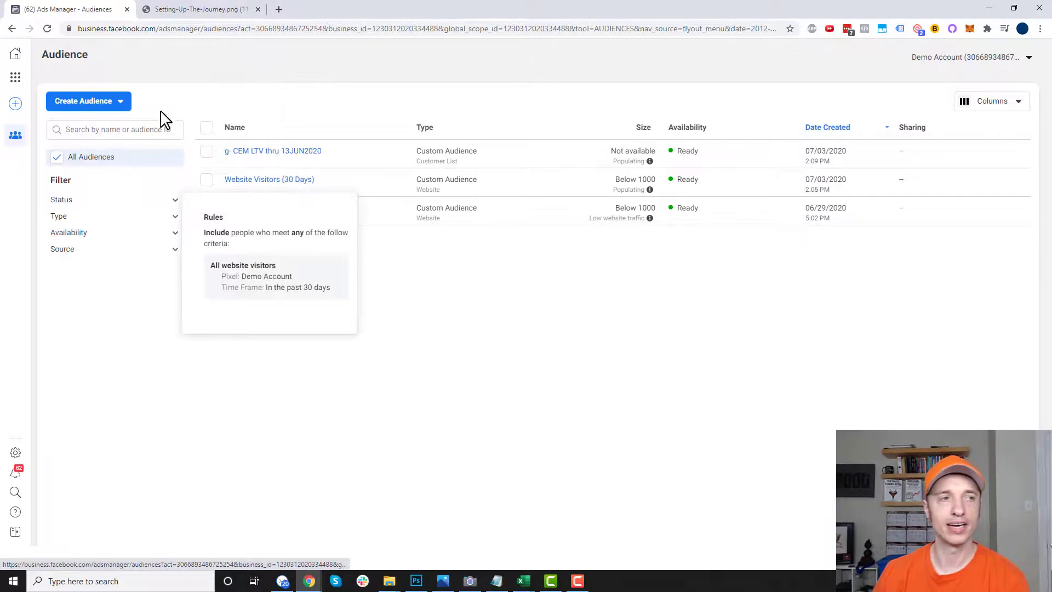
Review the available custom audience sources without creating an audience, and view the Setting-Up-The-Journey.png diagram.
click(113, 107)
click(112, 120)
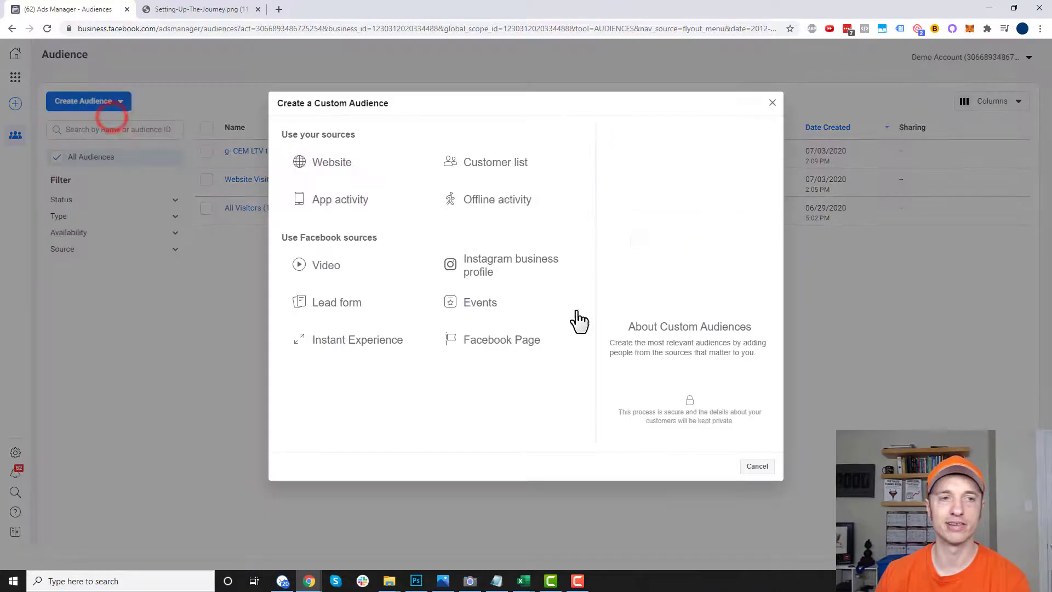
click(352, 265)
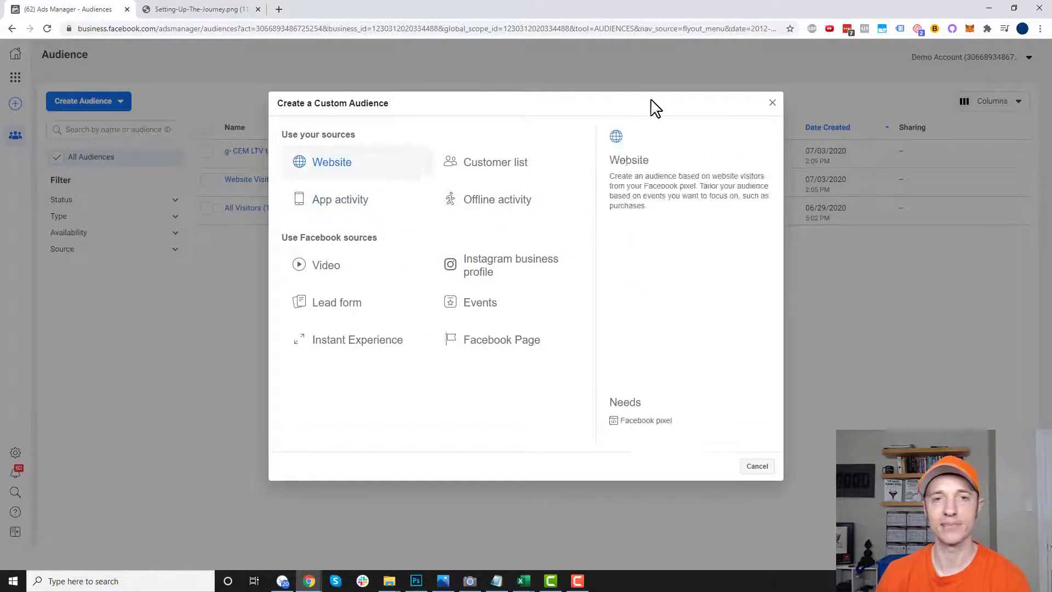
click(772, 103)
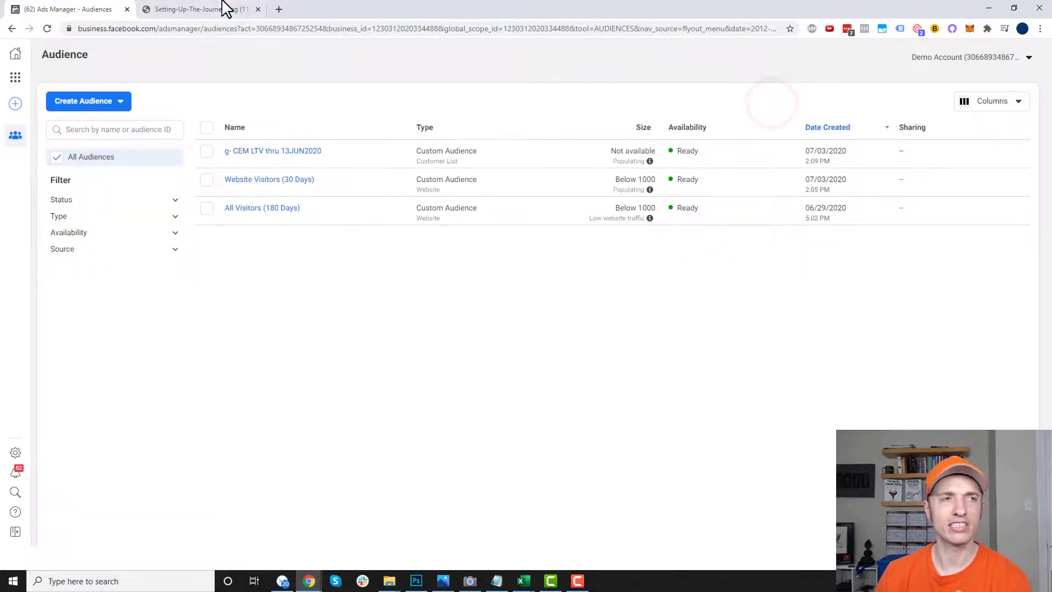
click(223, 7)
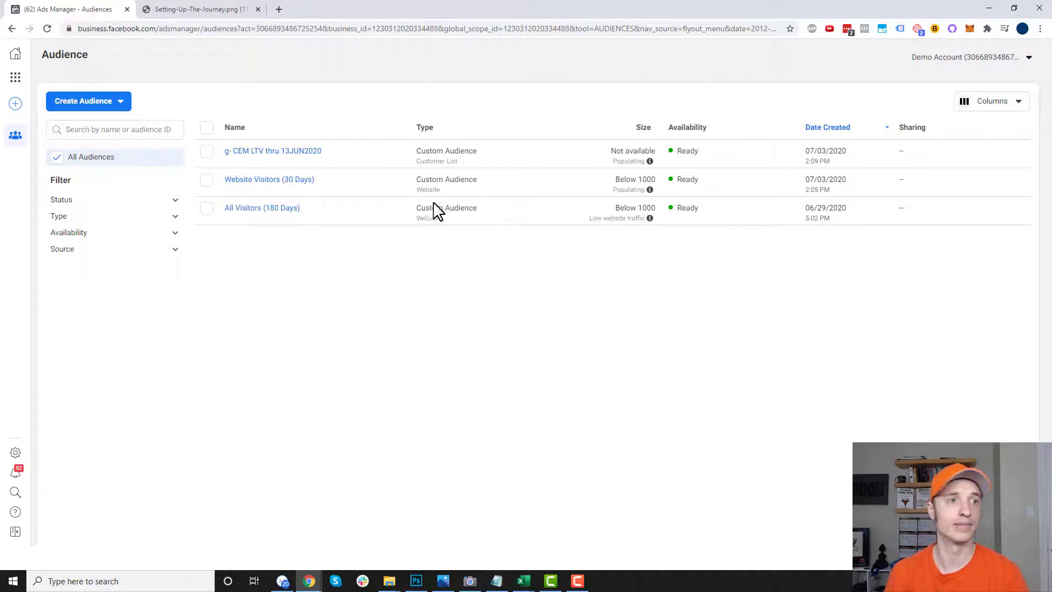
Start a lookalike audience with the "g- CEM LTV thru 13JUN2020" customer list as its source.
click(208, 152)
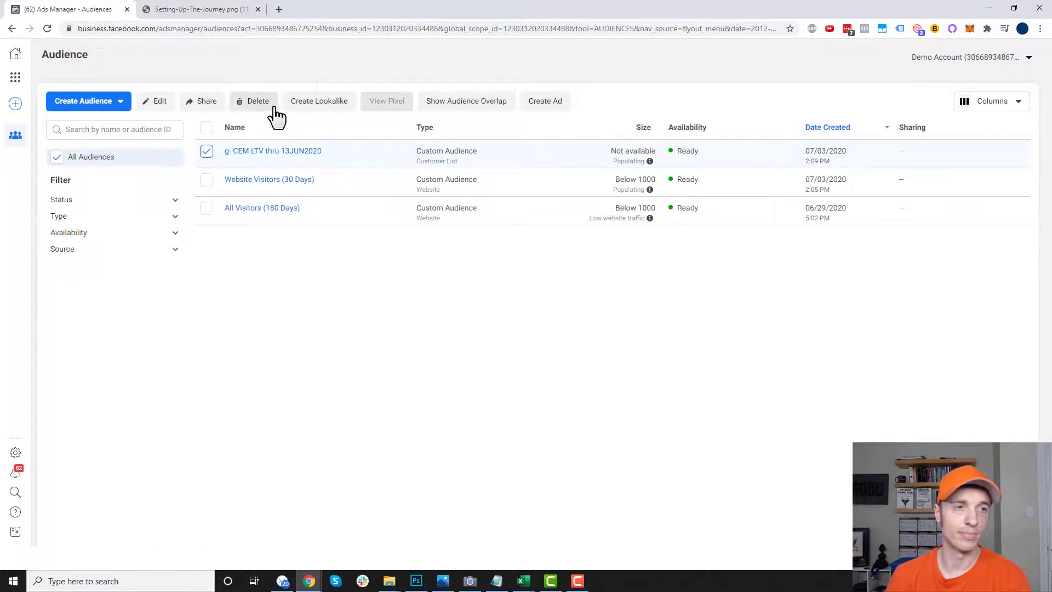
click(310, 104)
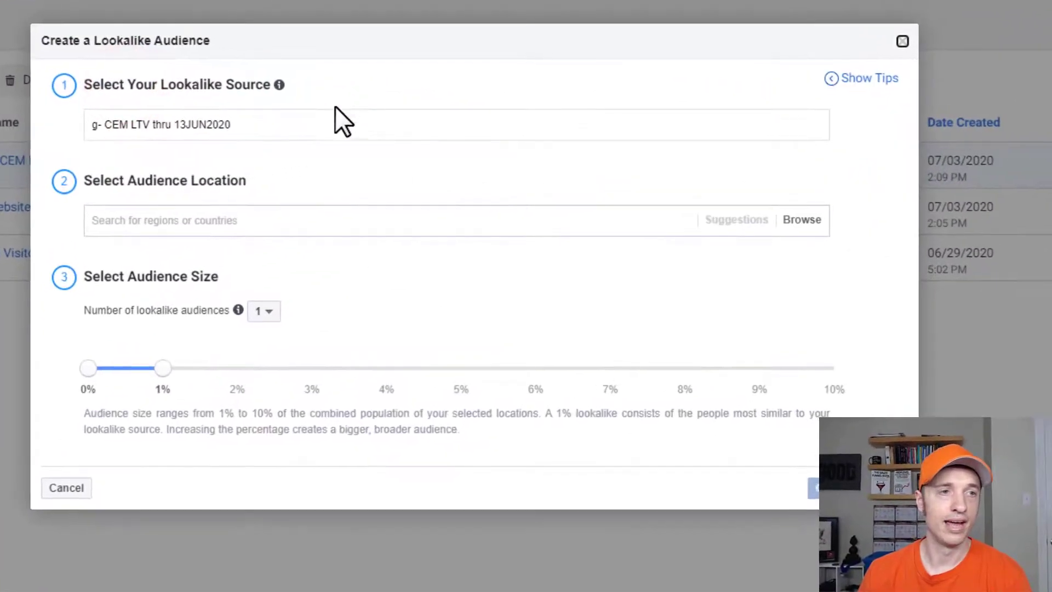
drag(103, 82, 337, 93)
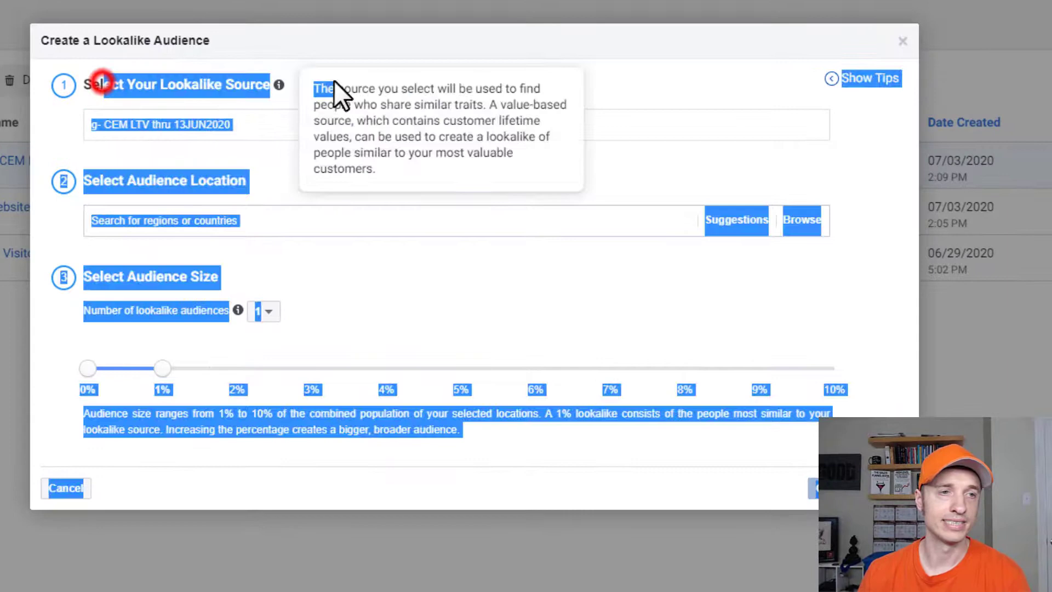
click(211, 82)
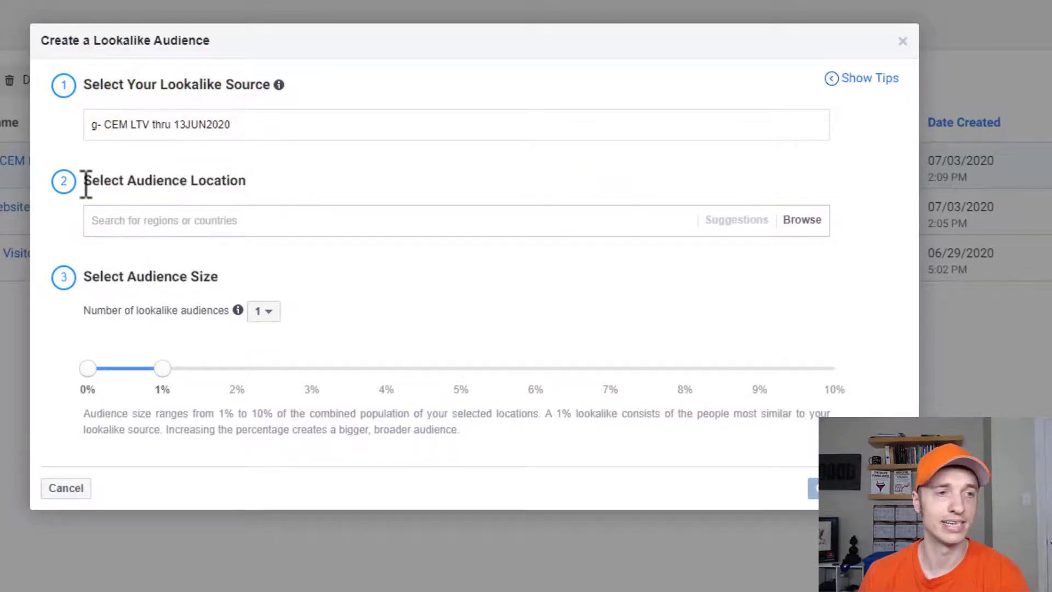
Set the lookalike audience location to United States.
drag(91, 183, 262, 182)
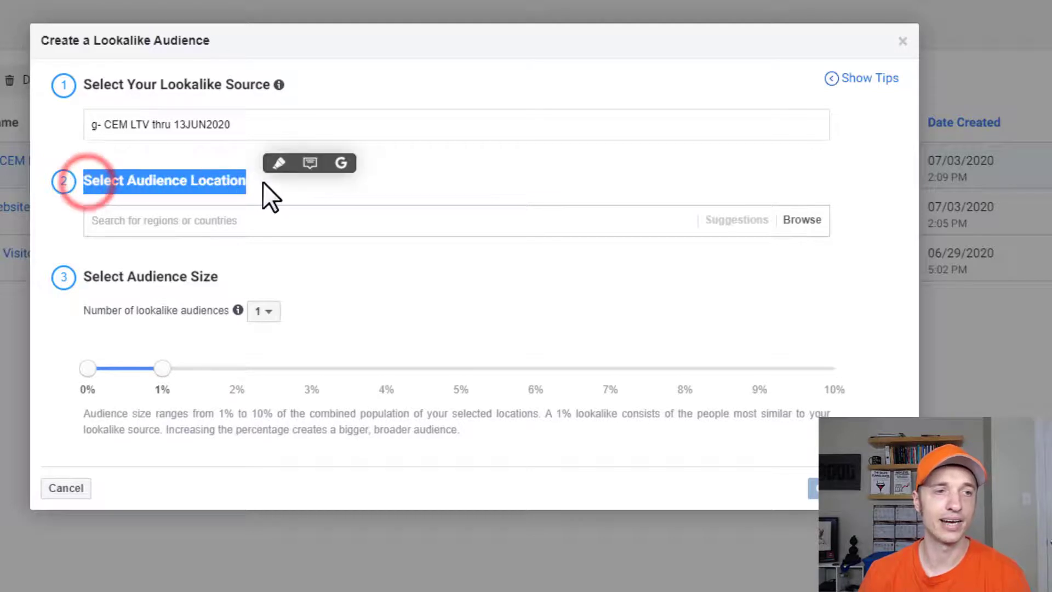
click(262, 219)
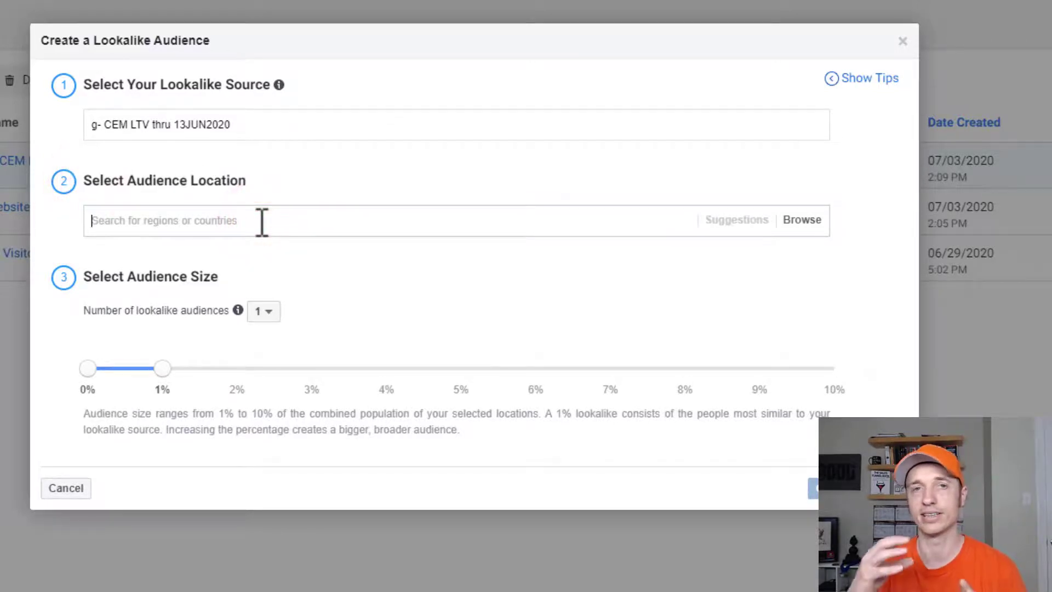
text(united)
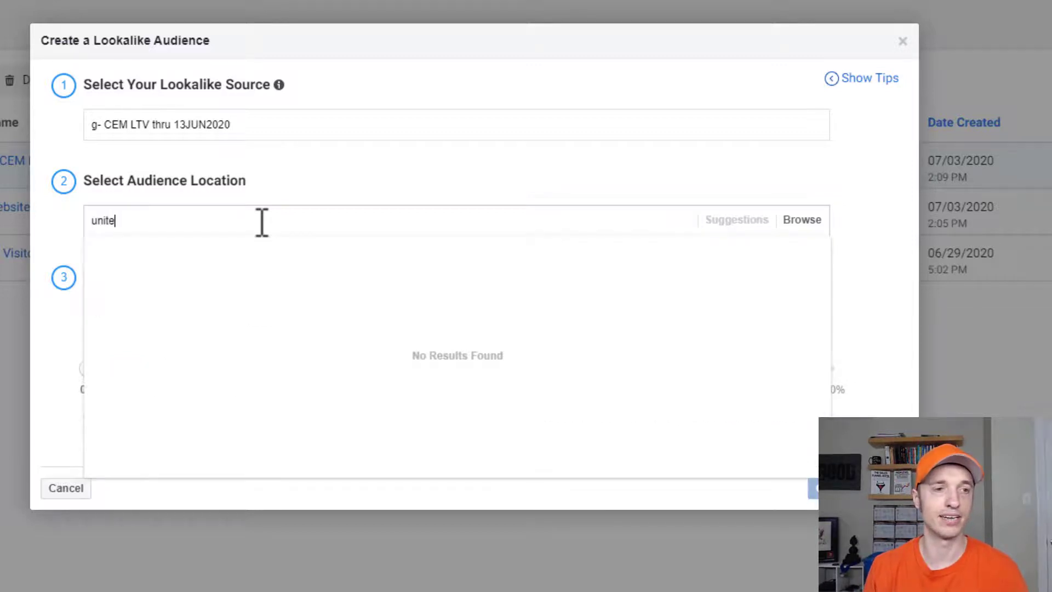
click(204, 304)
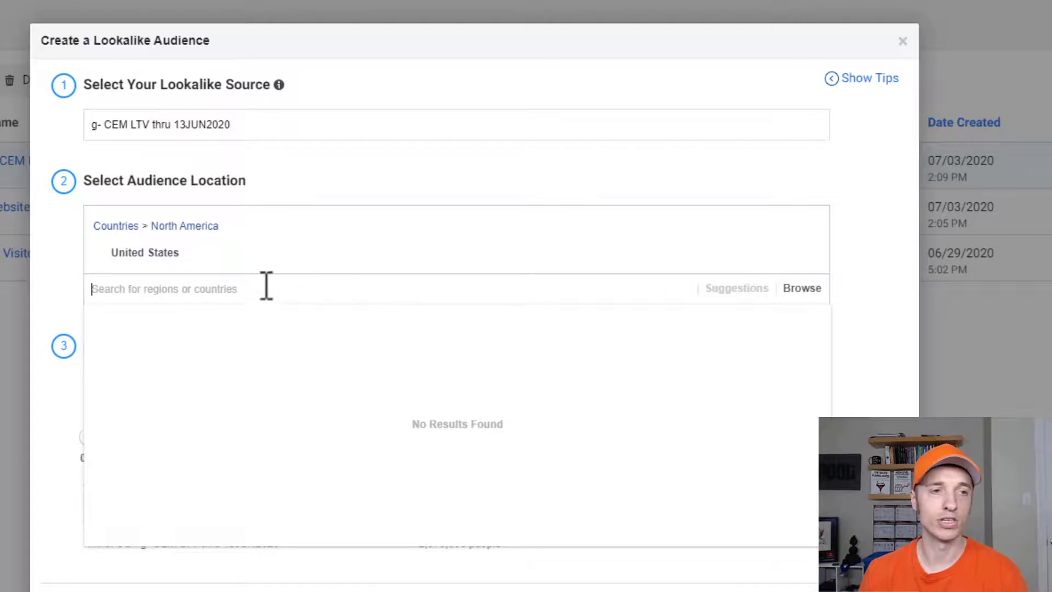
text(united)
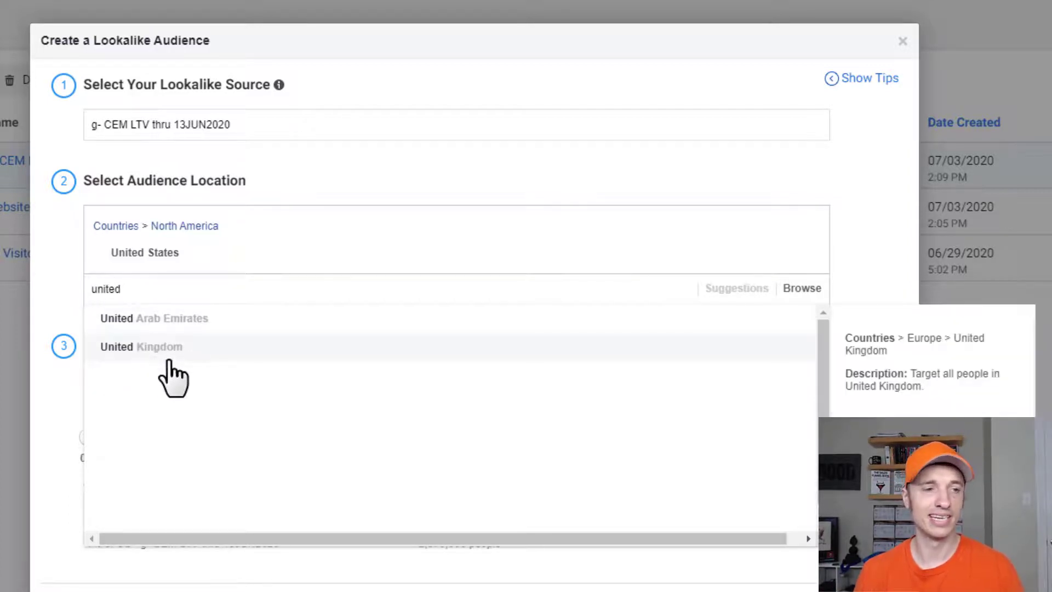
click(61, 273)
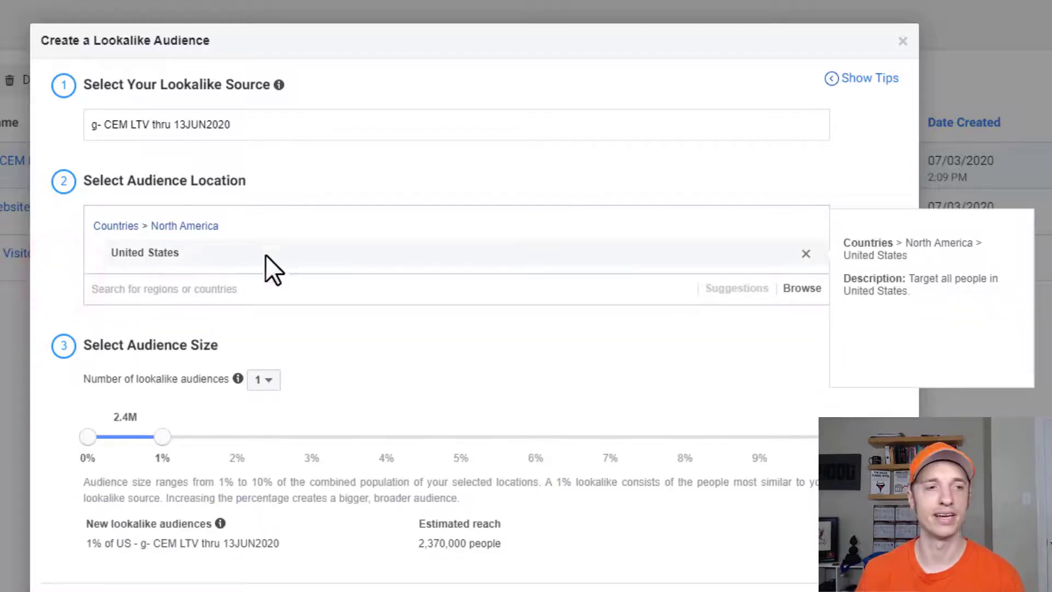
Review the audience size settings, try upper limits of 5% and 2%, and return the range to 0% to 1%.
drag(89, 346, 217, 345)
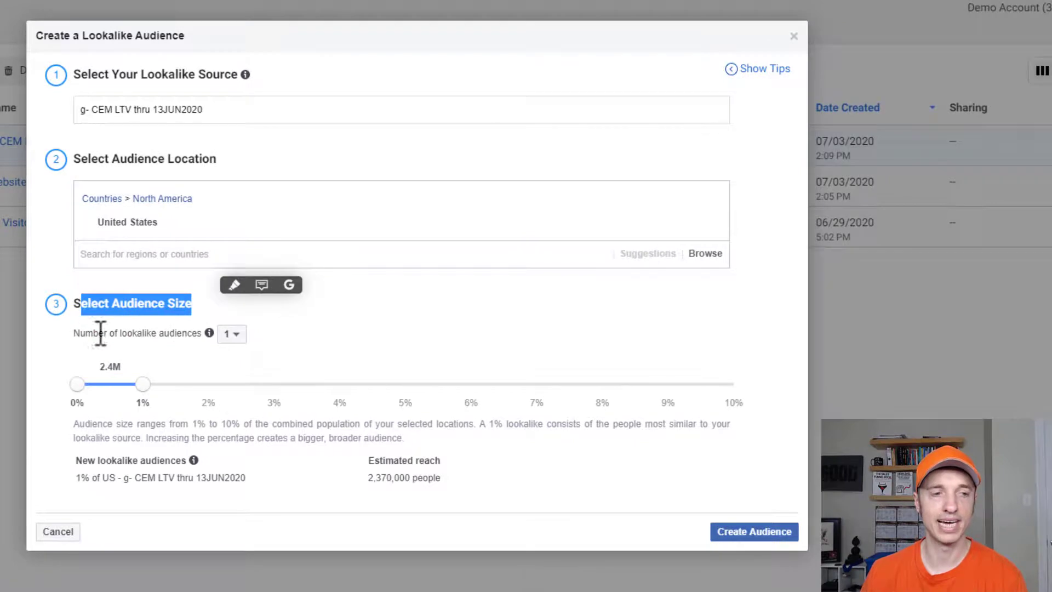
drag(98, 337, 183, 336)
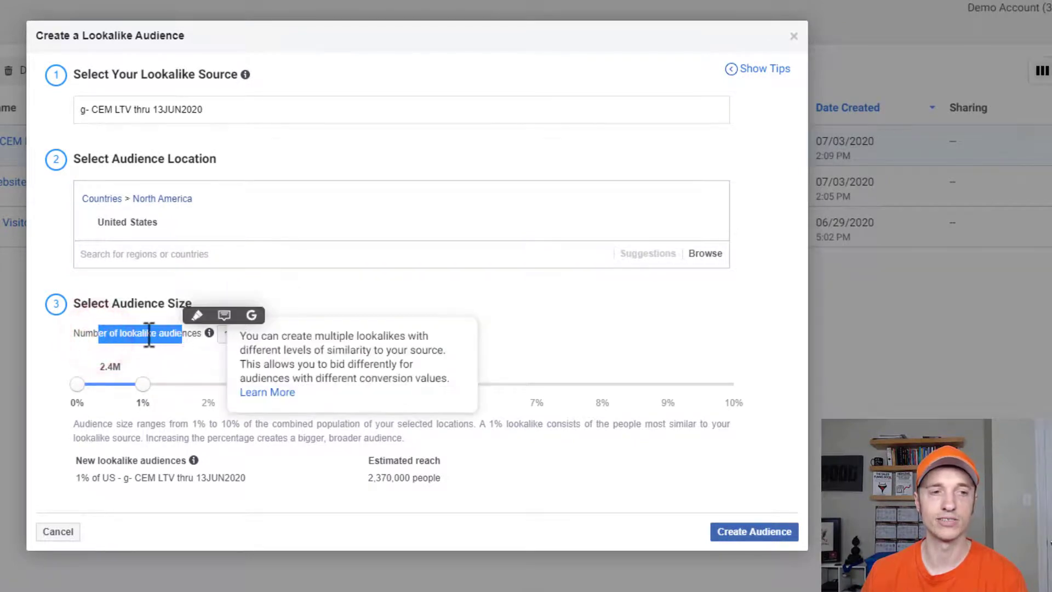
click(426, 306)
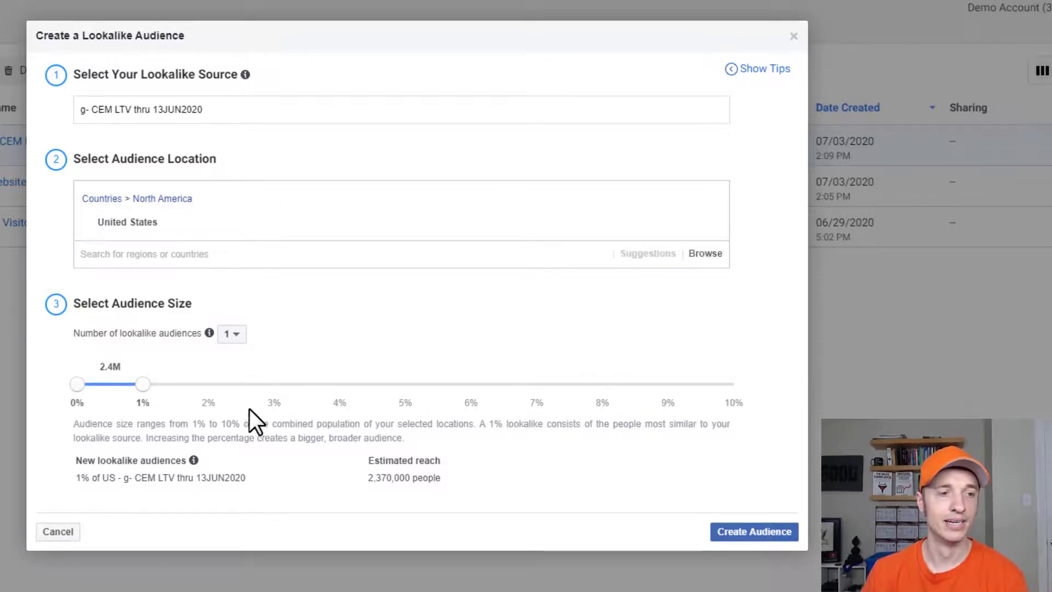
drag(146, 390, 357, 389)
mouse_move(77, 384)
mouse_down()
mouse_move(232, 393)
mouse_move(111, 371)
mouse_move(83, 385)
mouse_up()
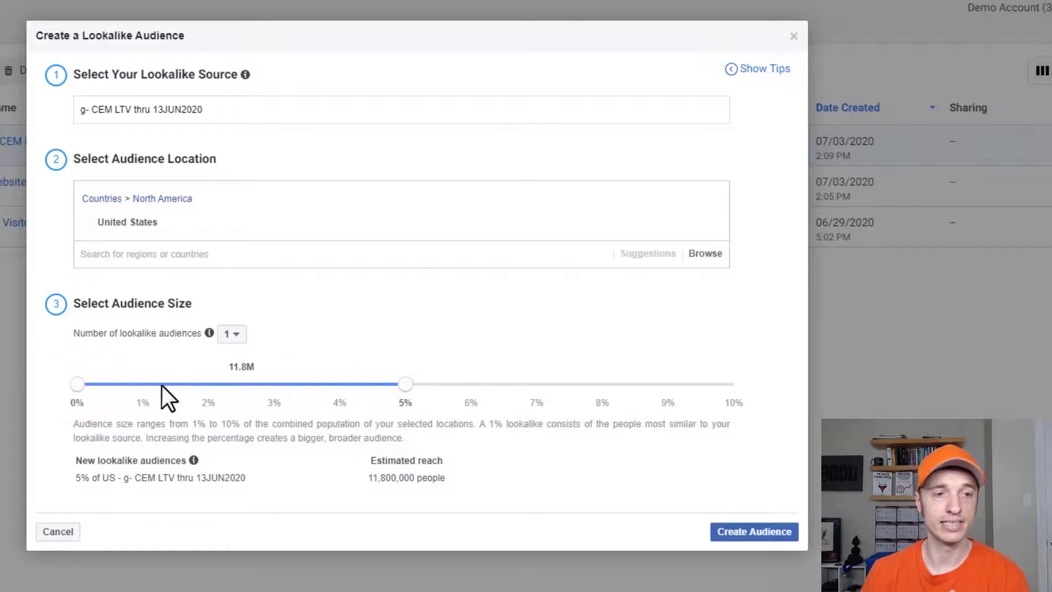
click(404, 392)
drag(405, 393, 115, 411)
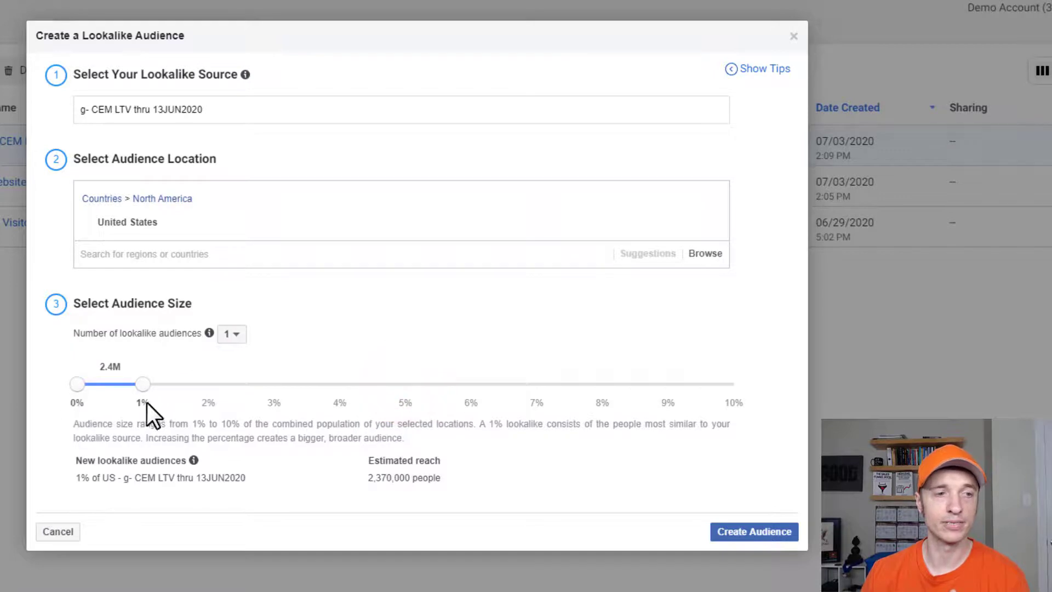
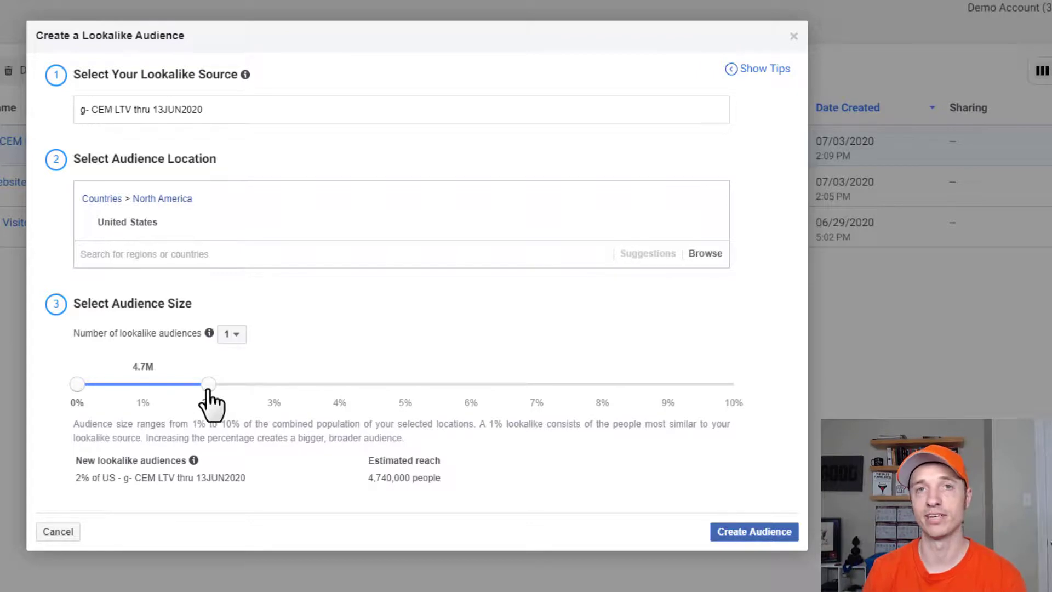
drag(208, 386, 162, 390)
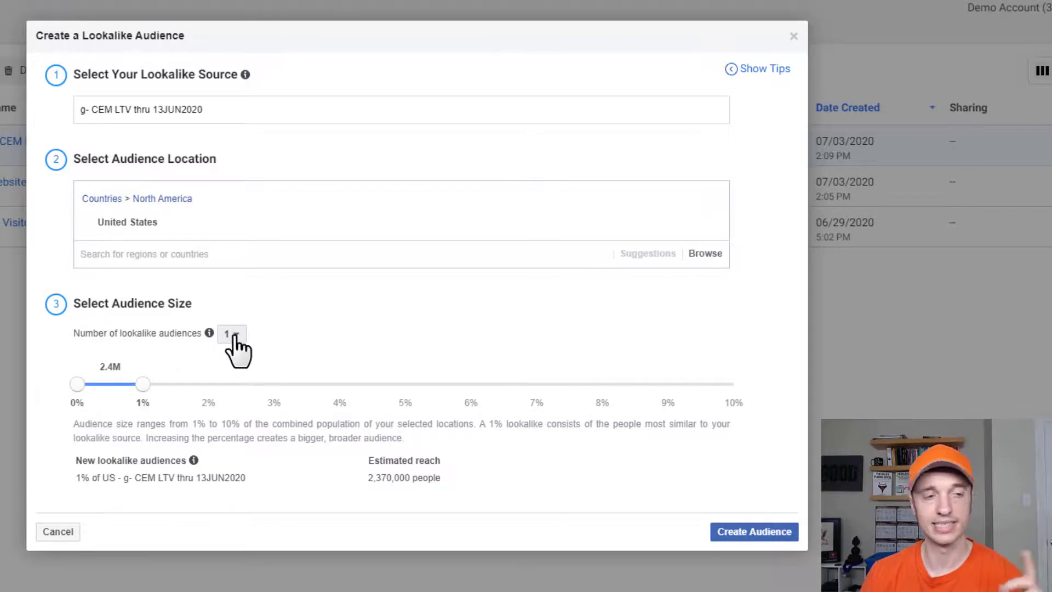
Set the lookalike audience size range to 1% to 3%.
drag(144, 387, 272, 403)
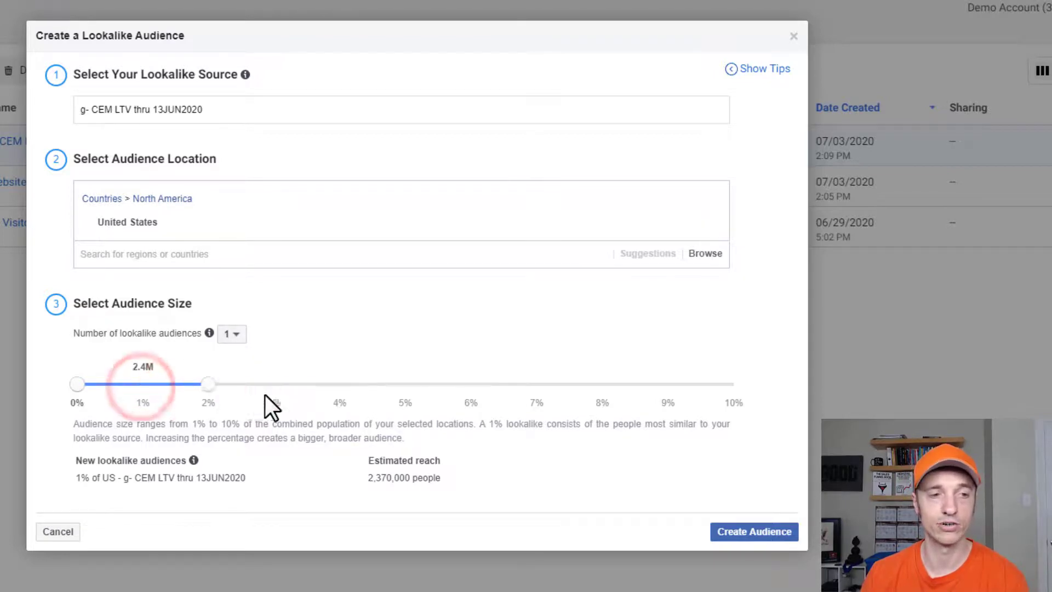
drag(84, 387, 181, 385)
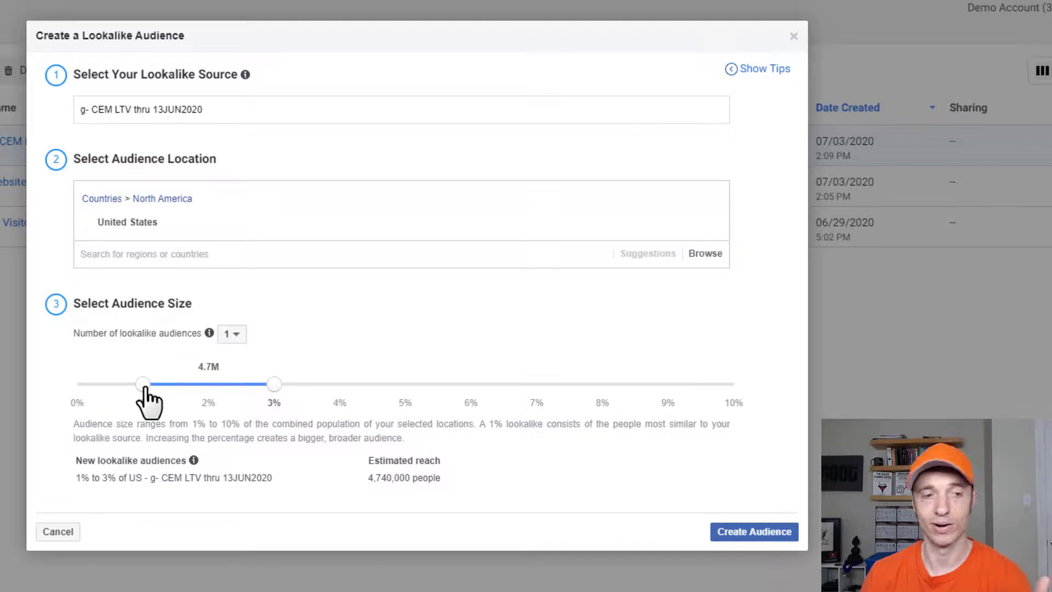
Return the audience size's lower limit to 0% and set the number of lookalike audiences to 3.
drag(145, 388, 46, 386)
click(234, 336)
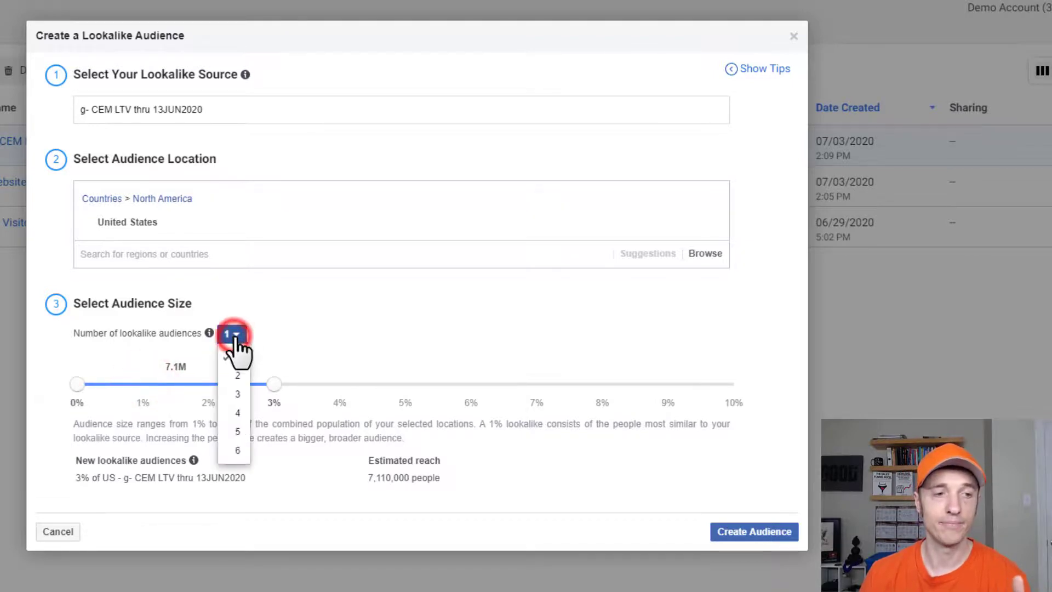
click(238, 390)
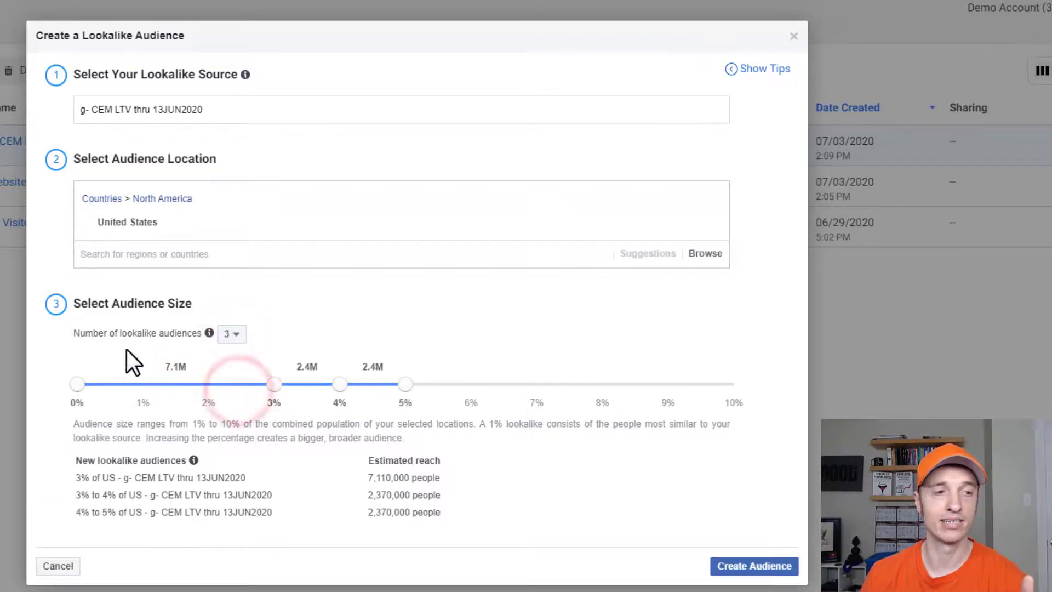
drag(127, 333, 192, 333)
click(683, 318)
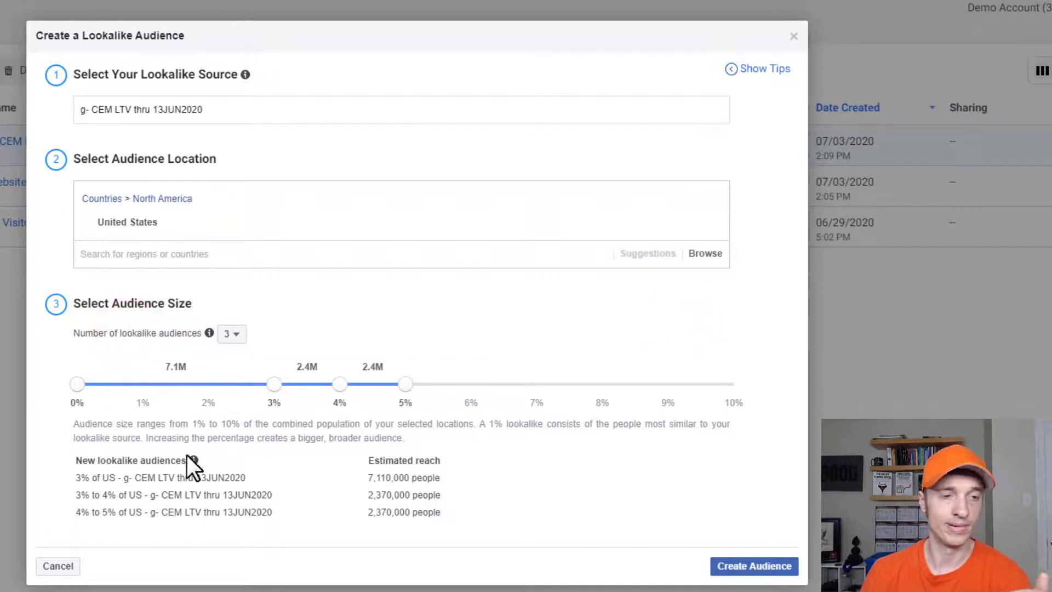
mouse_move(203, 473)
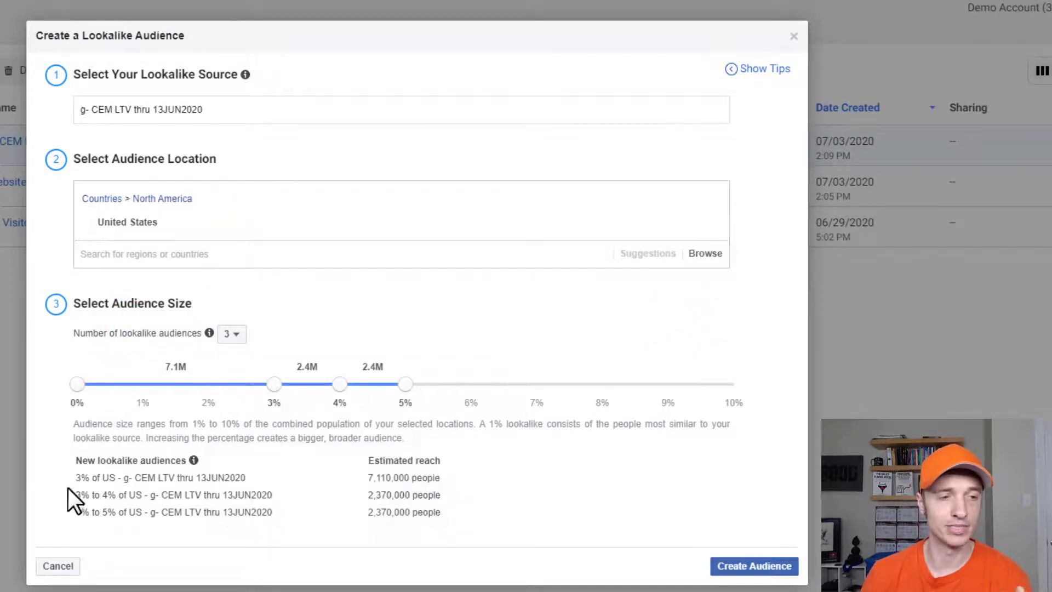
Adjust the three lookalike size ranges to 0% to 1%, 1% to 2%, and 2% to 4%.
click(276, 388)
drag(212, 393, 197, 395)
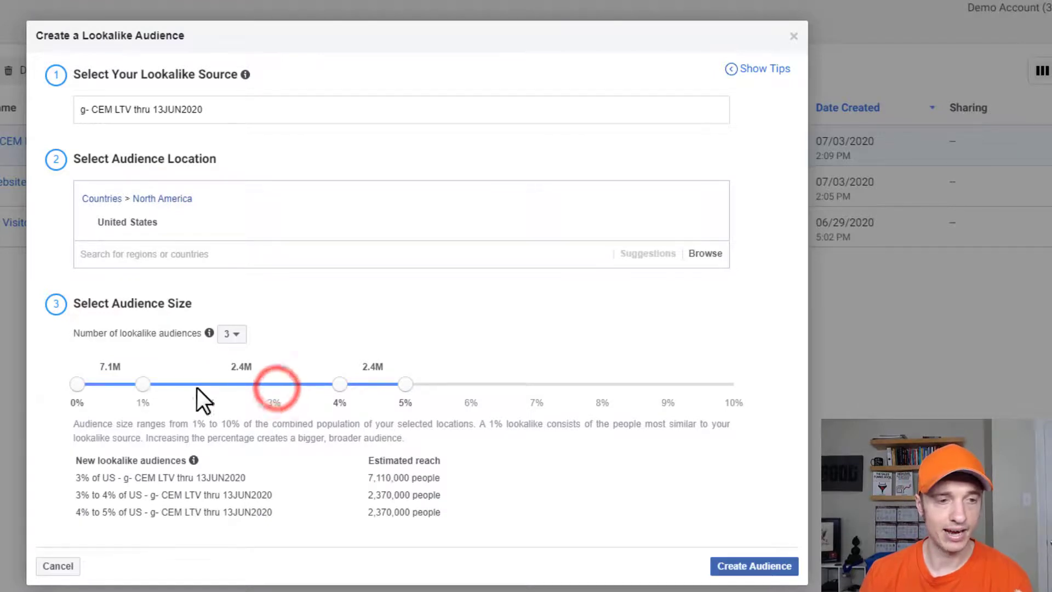
drag(406, 385, 340, 385)
drag(340, 384, 209, 384)
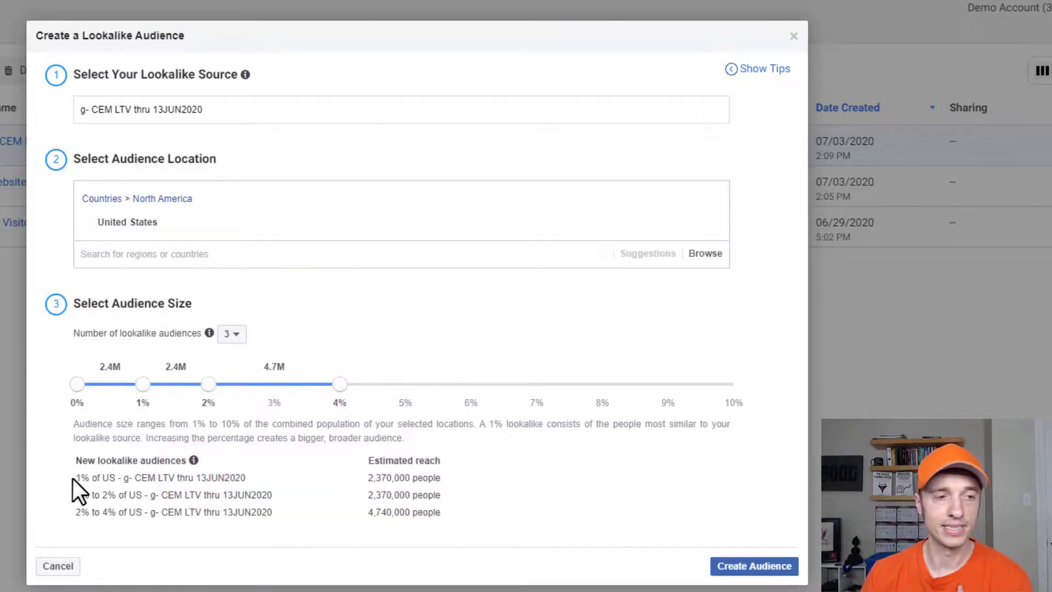
Review the names of the three new lookalike audiences one by one, highlighting each entry.
drag(75, 478, 258, 479)
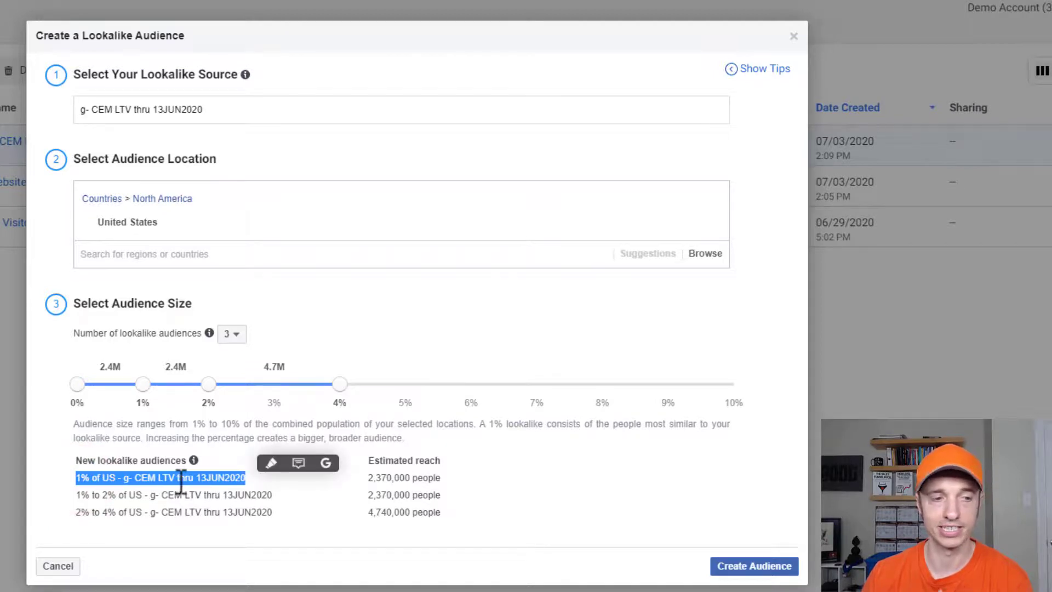
click(77, 497)
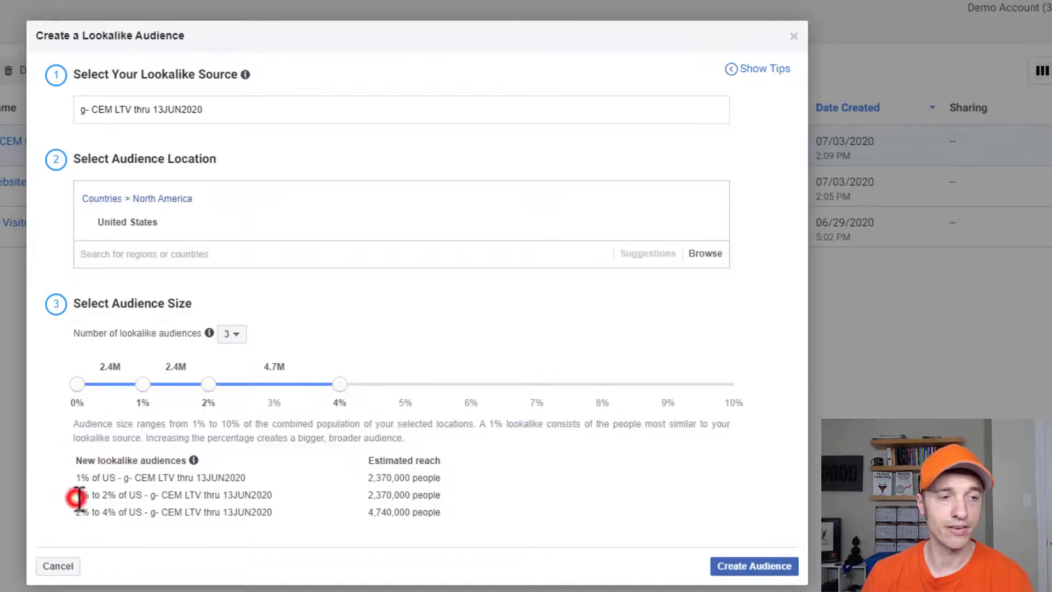
drag(79, 497, 275, 495)
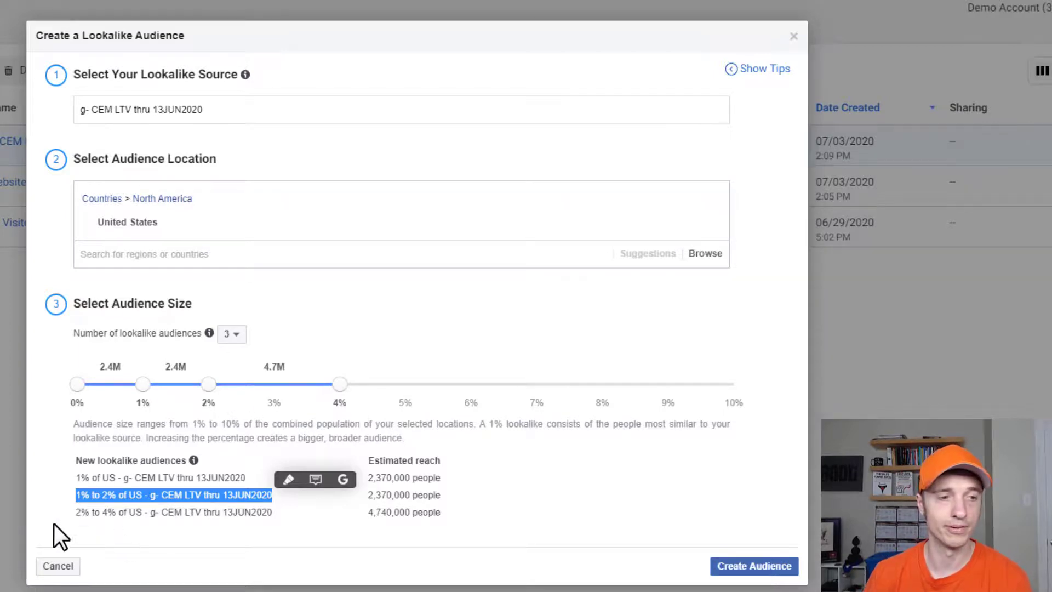
click(84, 514)
drag(74, 512, 176, 514)
click(121, 516)
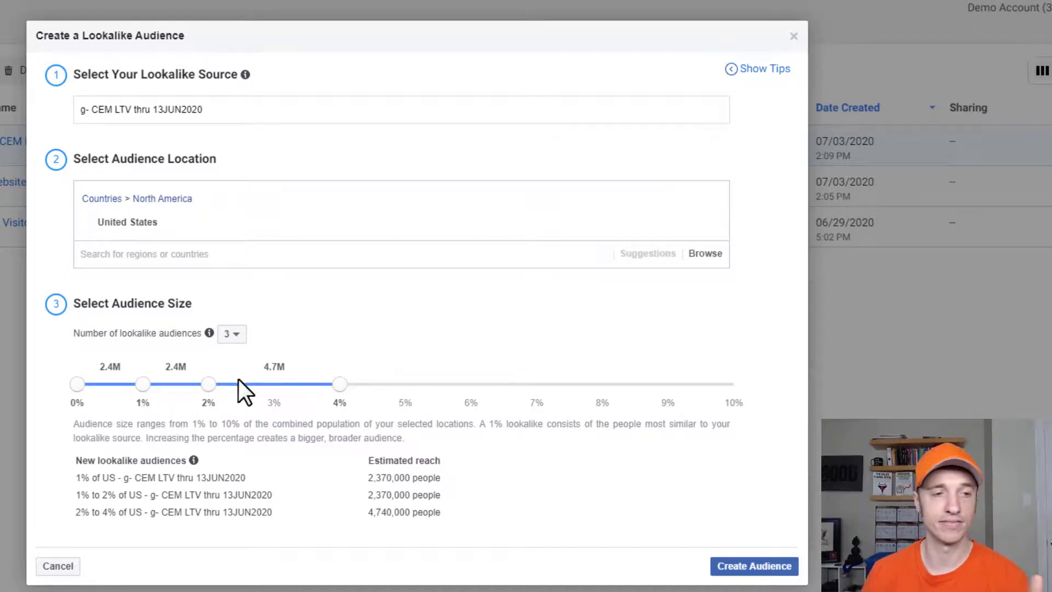
Extend the third lookalike range to 2% to 5% and create the three audiences.
drag(340, 384, 376, 388)
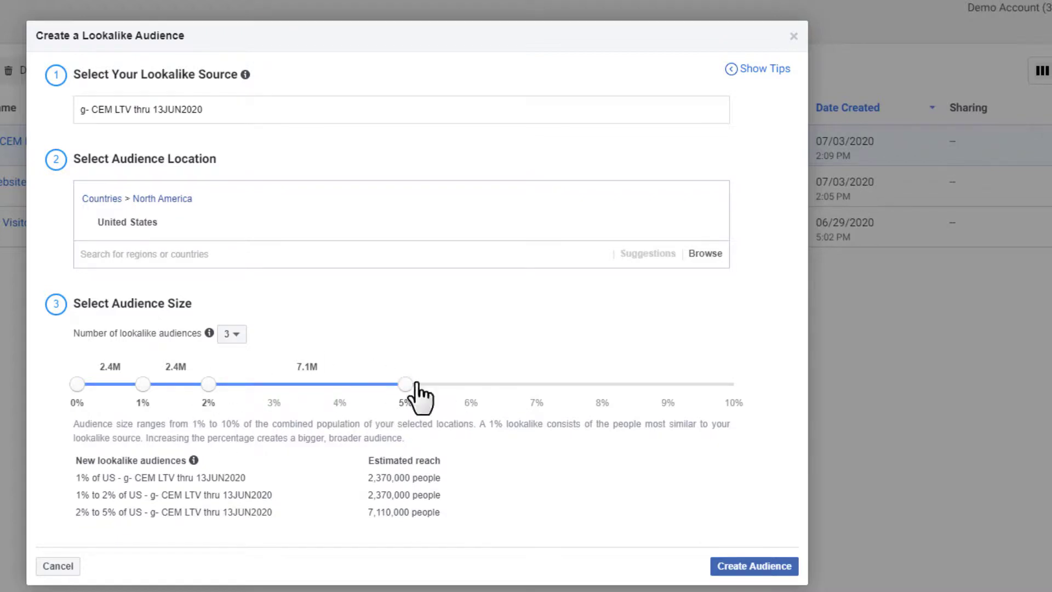
click(765, 565)
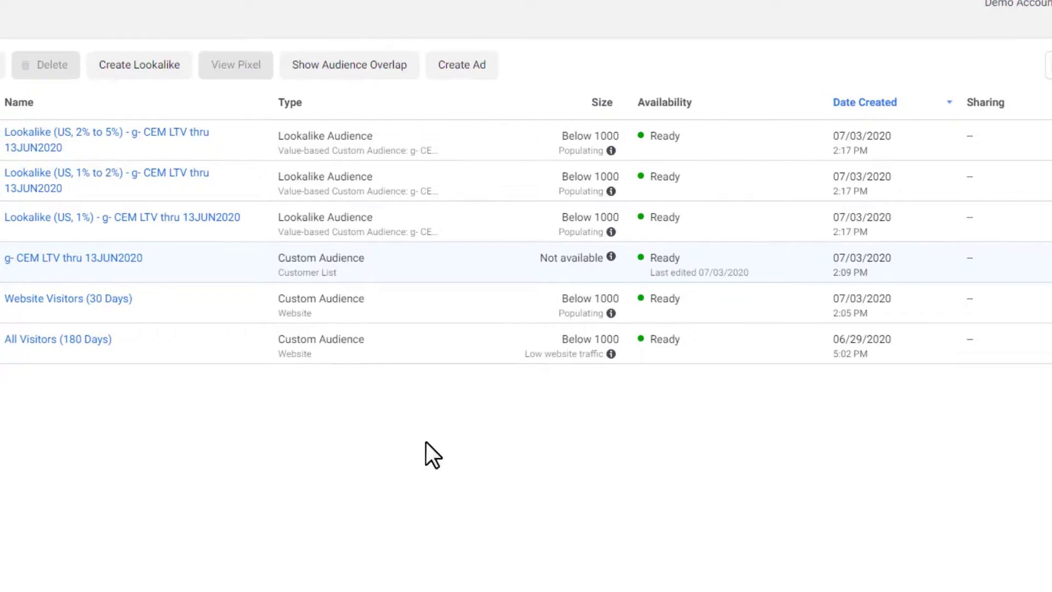
mouse_move(175, 216)
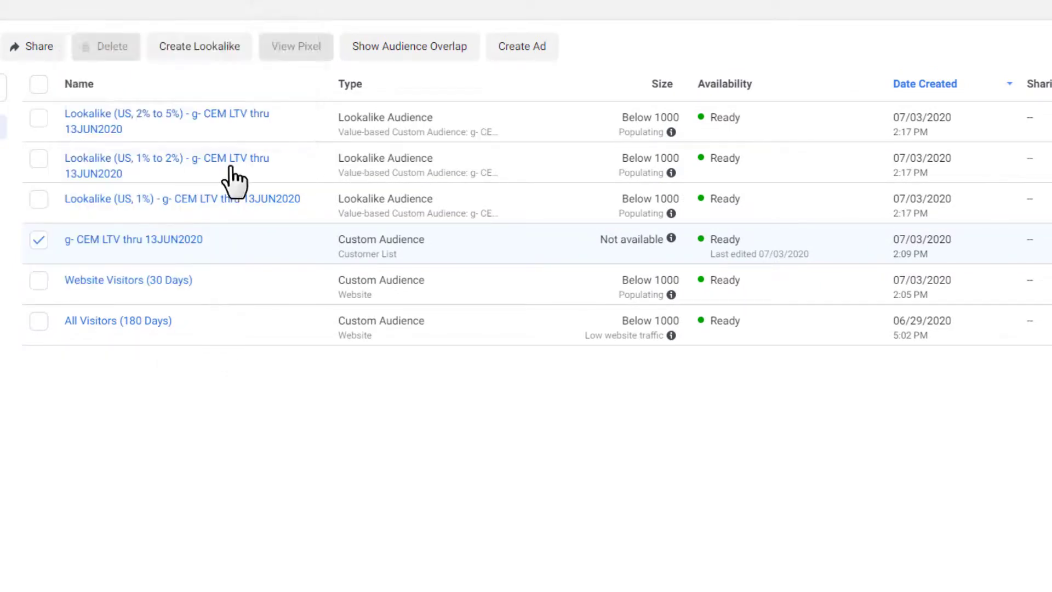
mouse_move(146, 131)
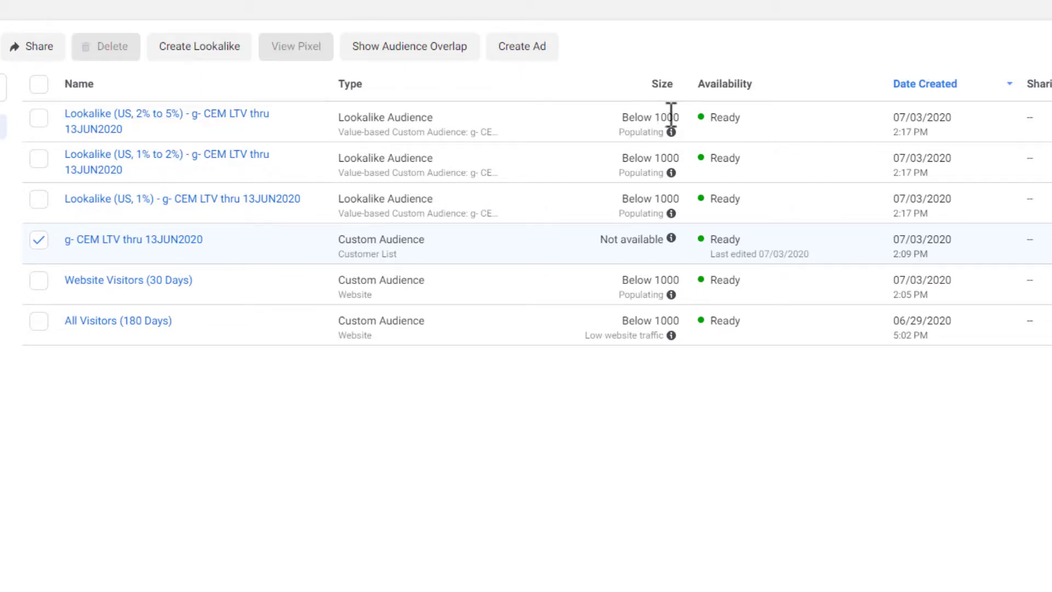
mouse_move(655, 219)
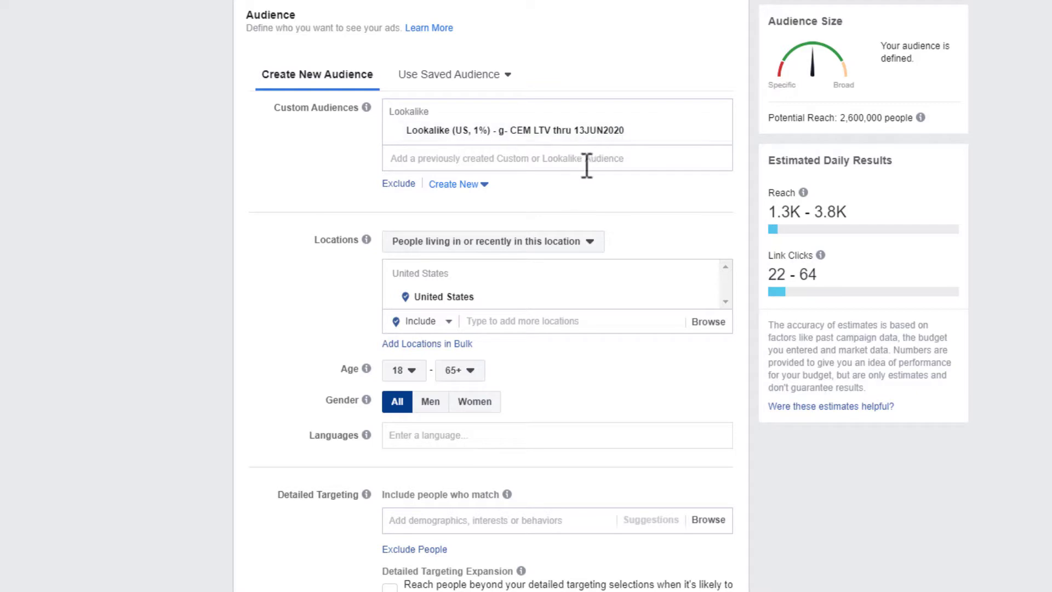
Review the ad set's location, age, gender and detailed targeting settings for the US 1% lookalike audience.
scroll(481, 258, down, 2)
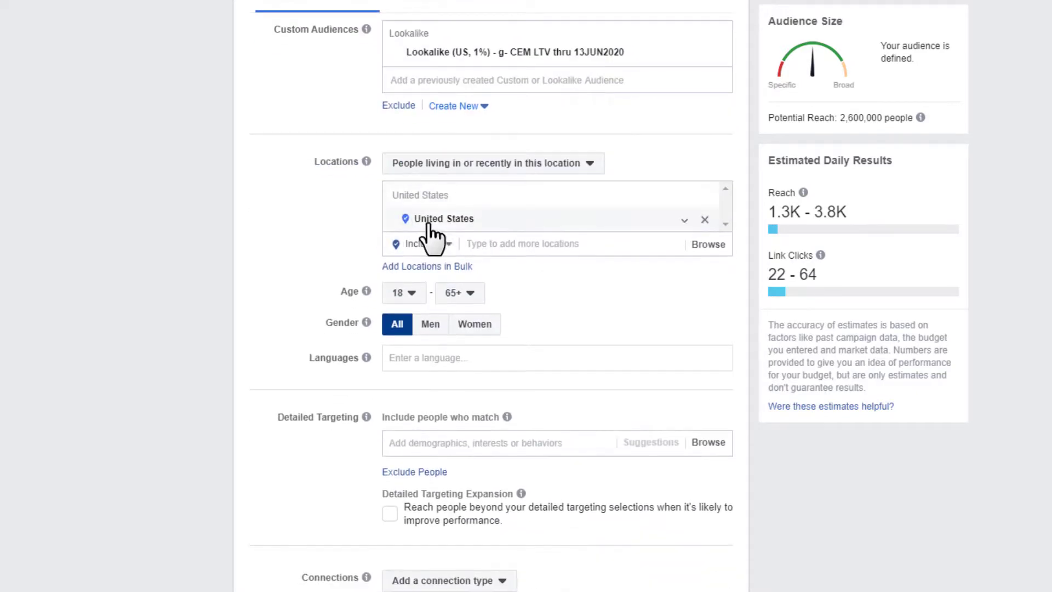